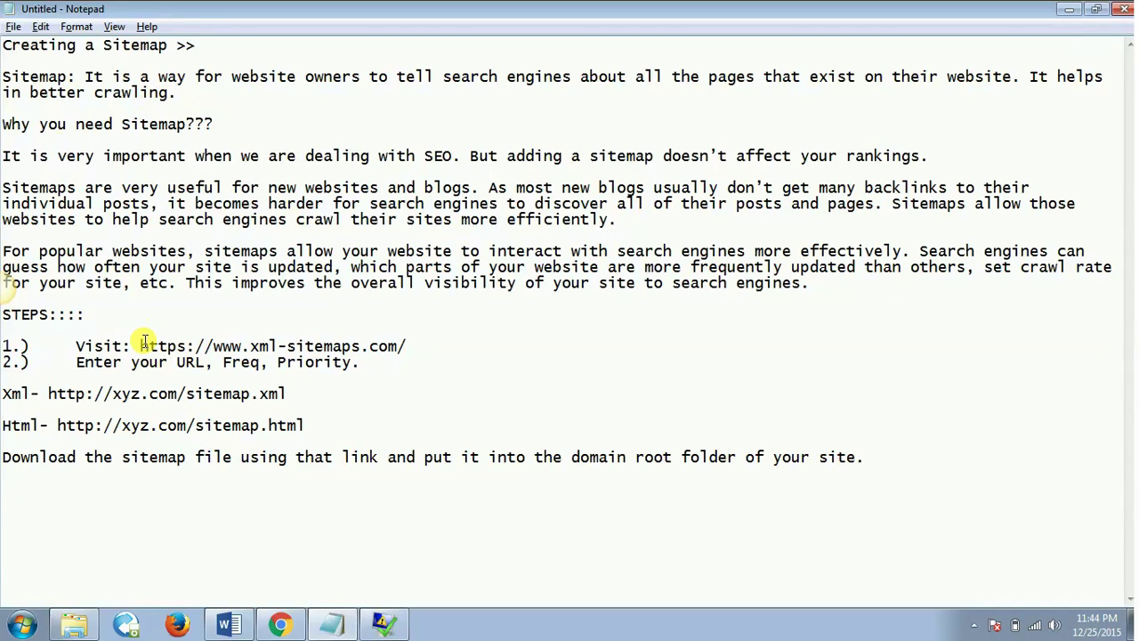
drag(140, 345, 408, 346)
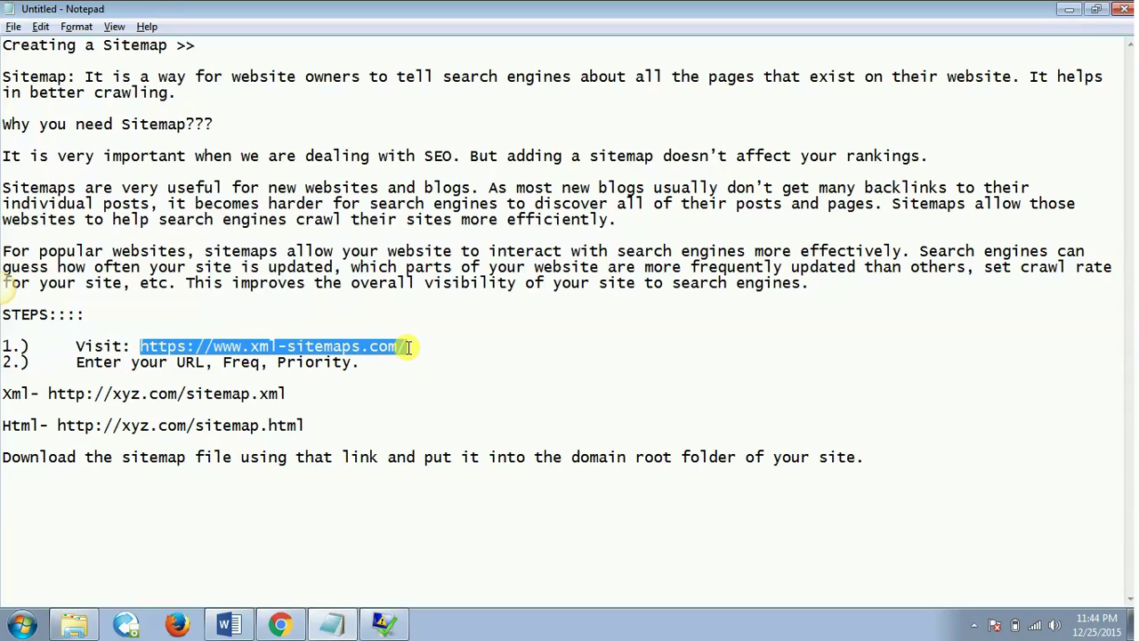
- Open the free online sitemap generator form, then select the site's domain in WordPress's address bar
key(alt+Tab)
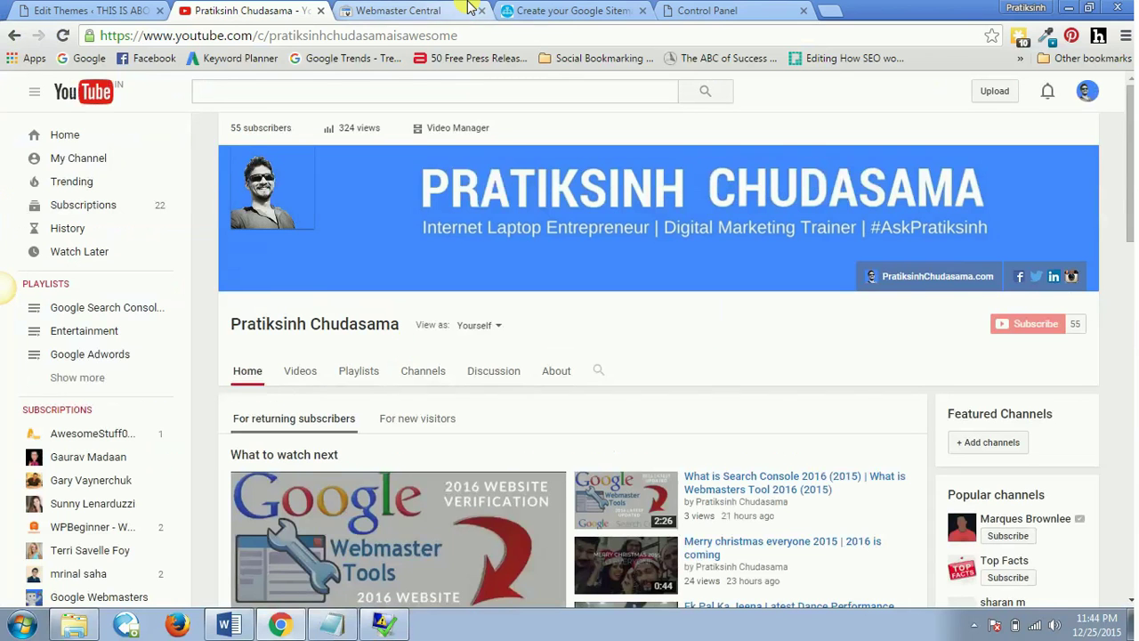
click(544, 8)
click(289, 35)
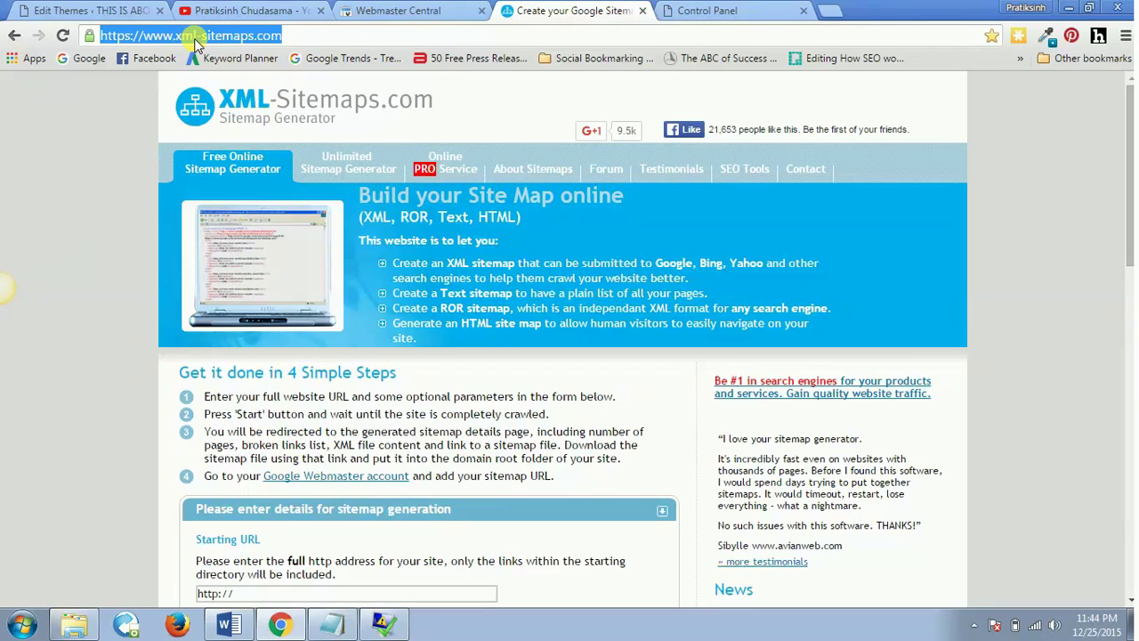
click(133, 126)
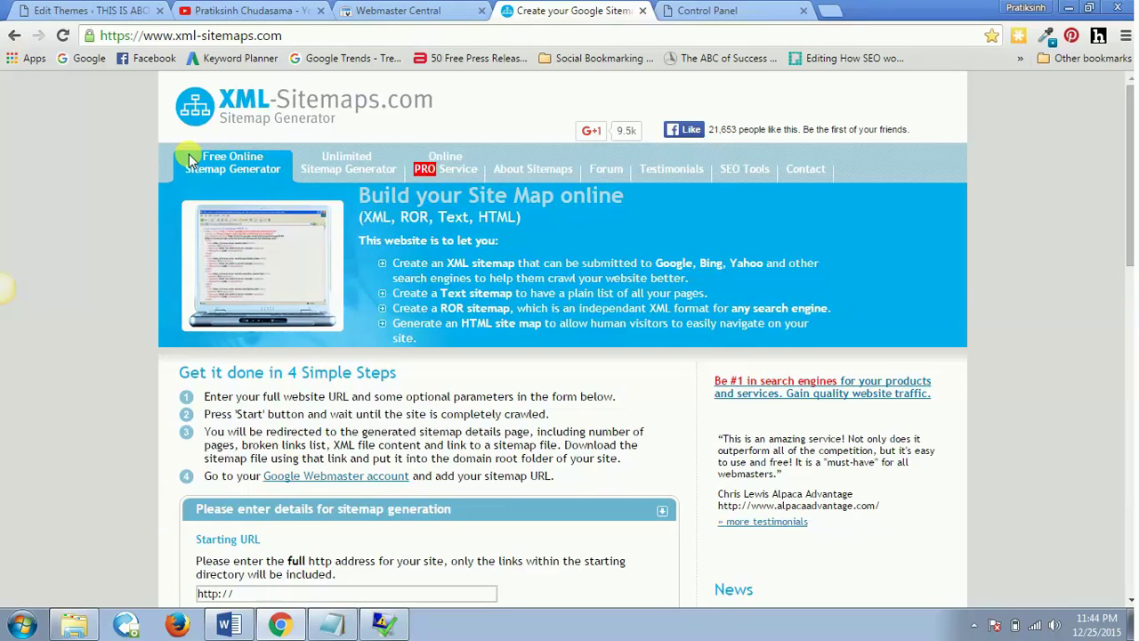
click(238, 175)
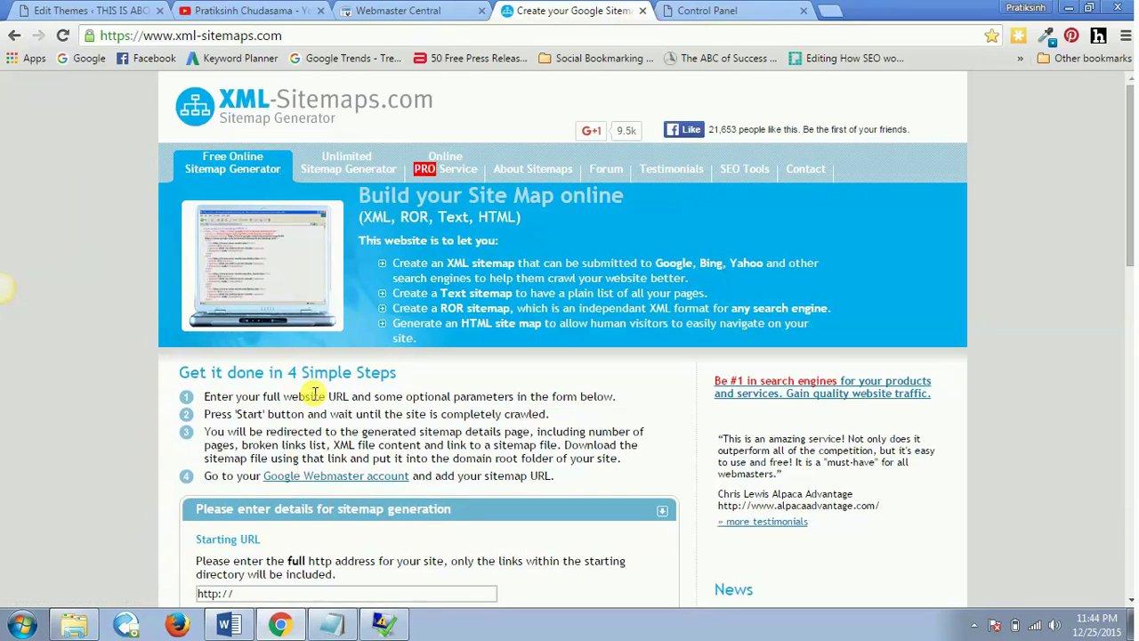
drag(1135, 133, 1135, 198)
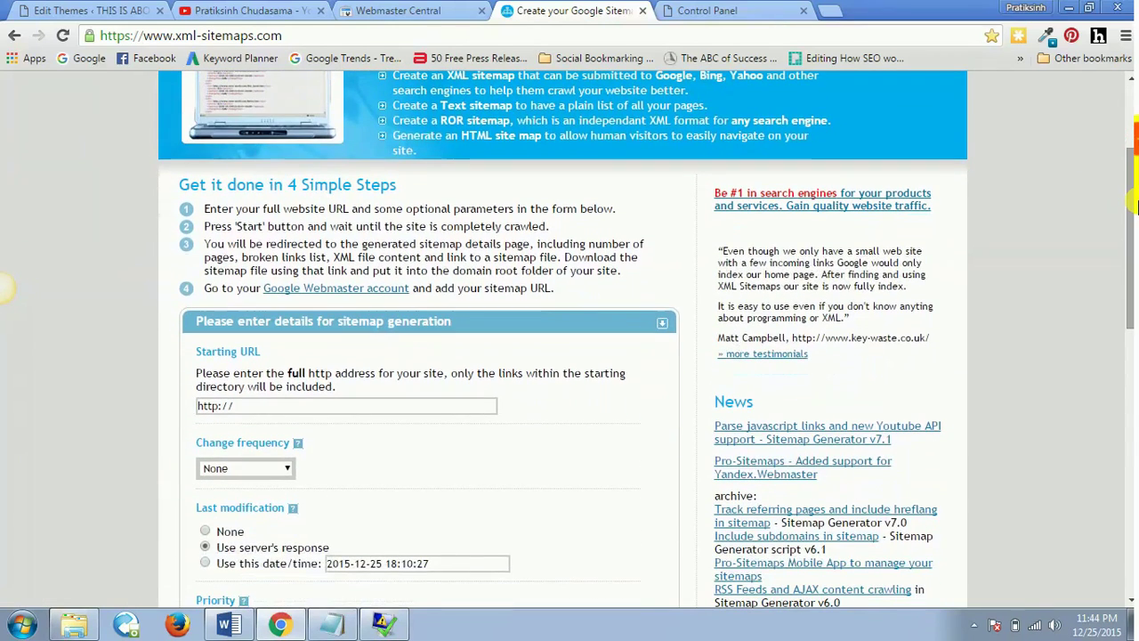
click(75, 9)
drag(292, 36, 64, 46)
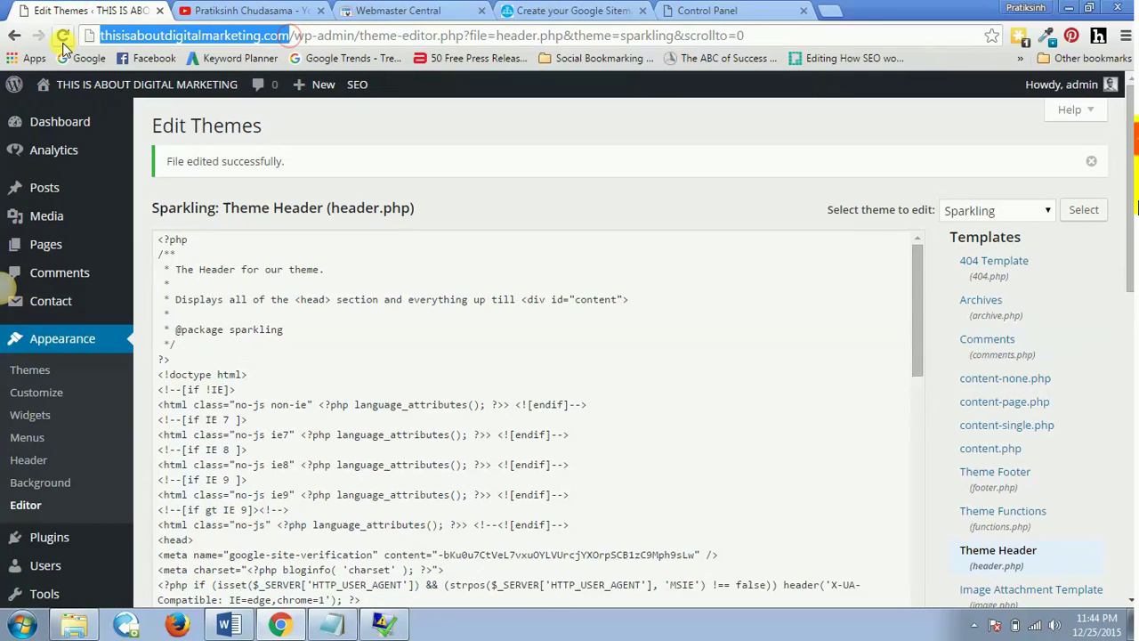
click(569, 10)
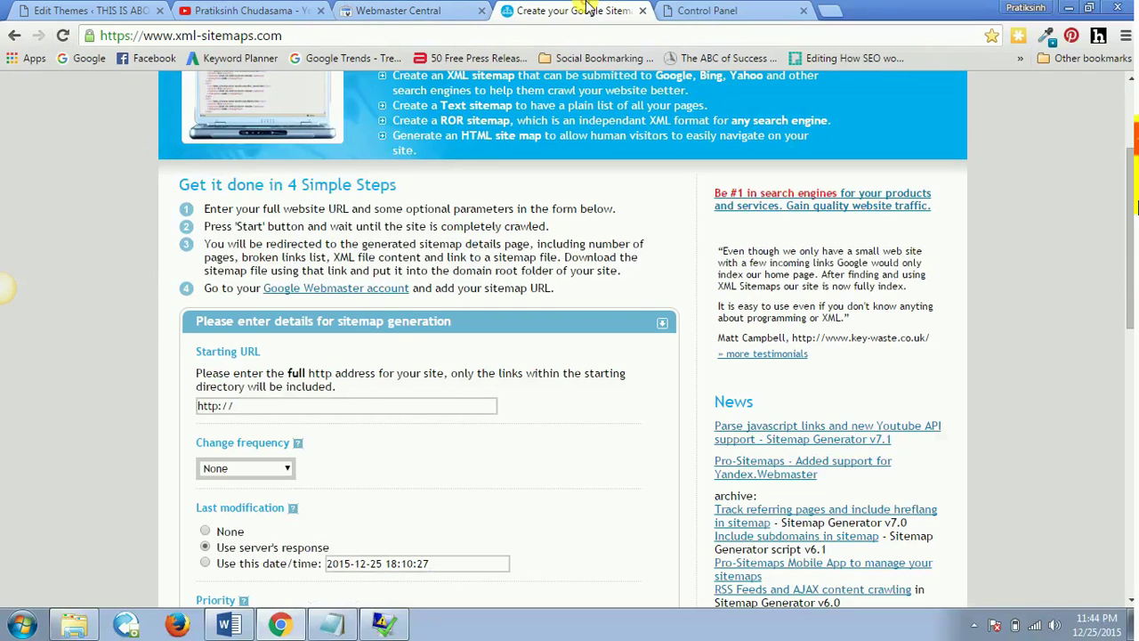
click(257, 405)
text(thisisaboutdigitalmarketing.com/)
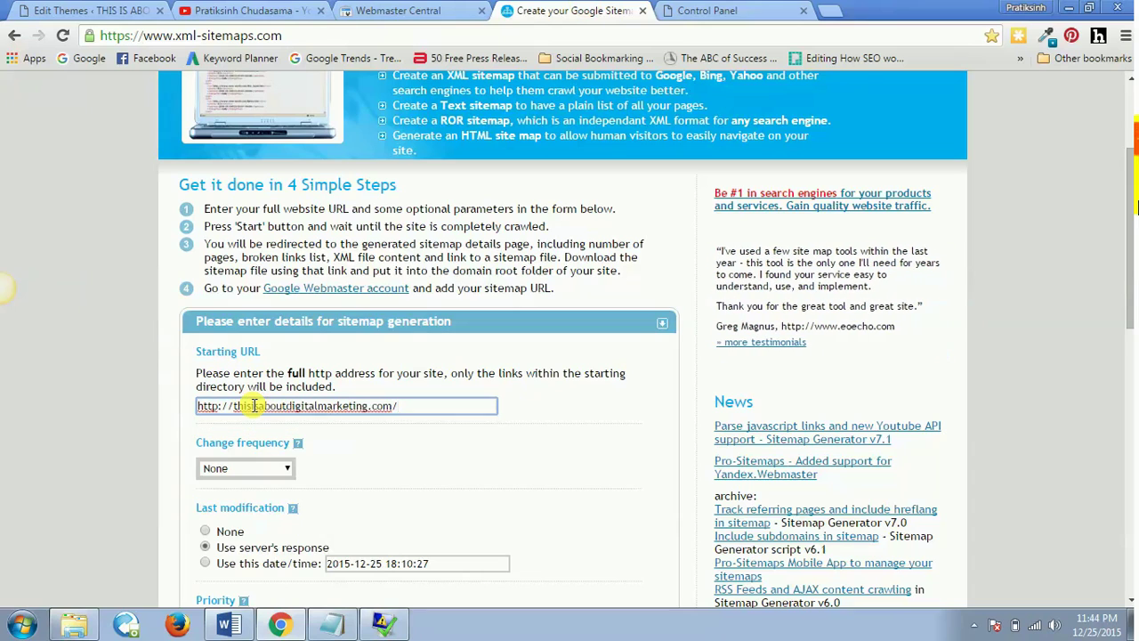
click(273, 469)
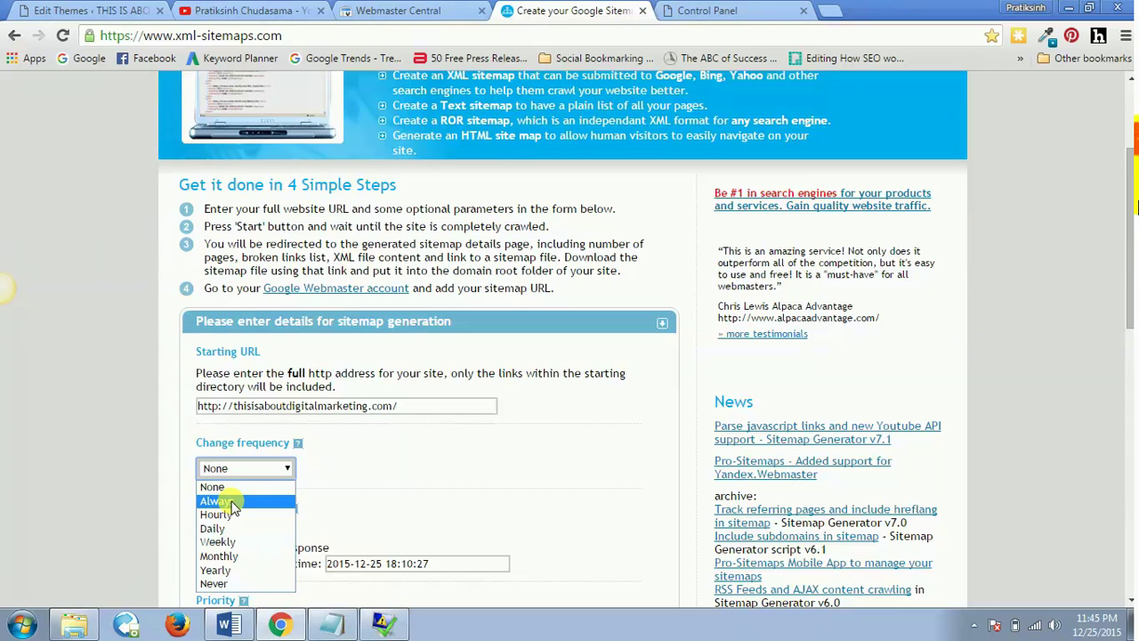
click(229, 531)
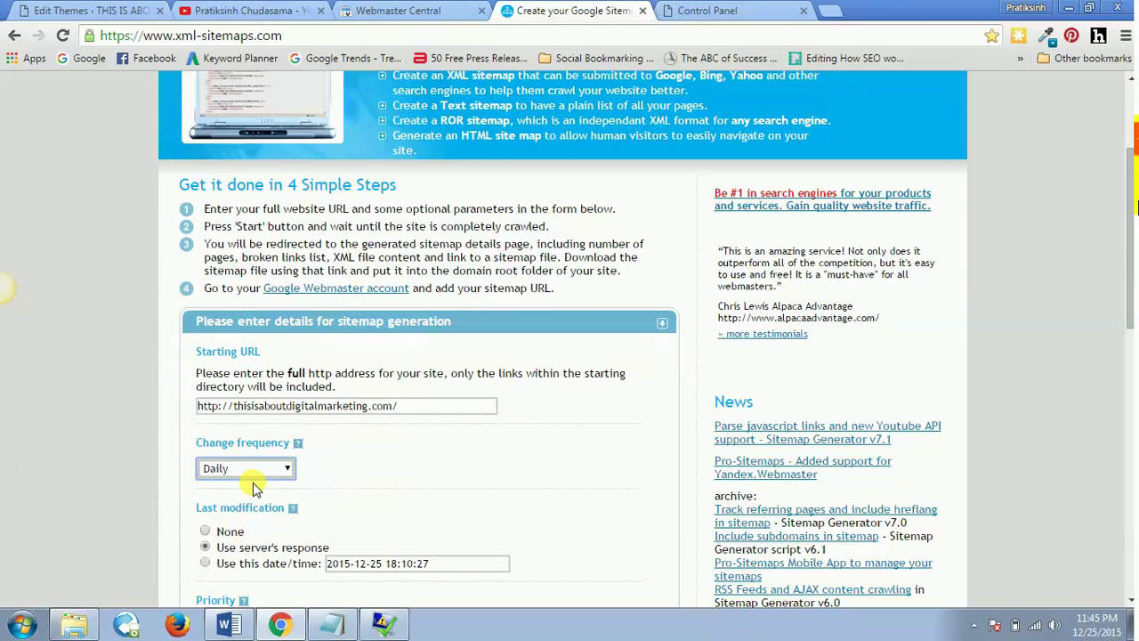
drag(1134, 173, 1133, 269)
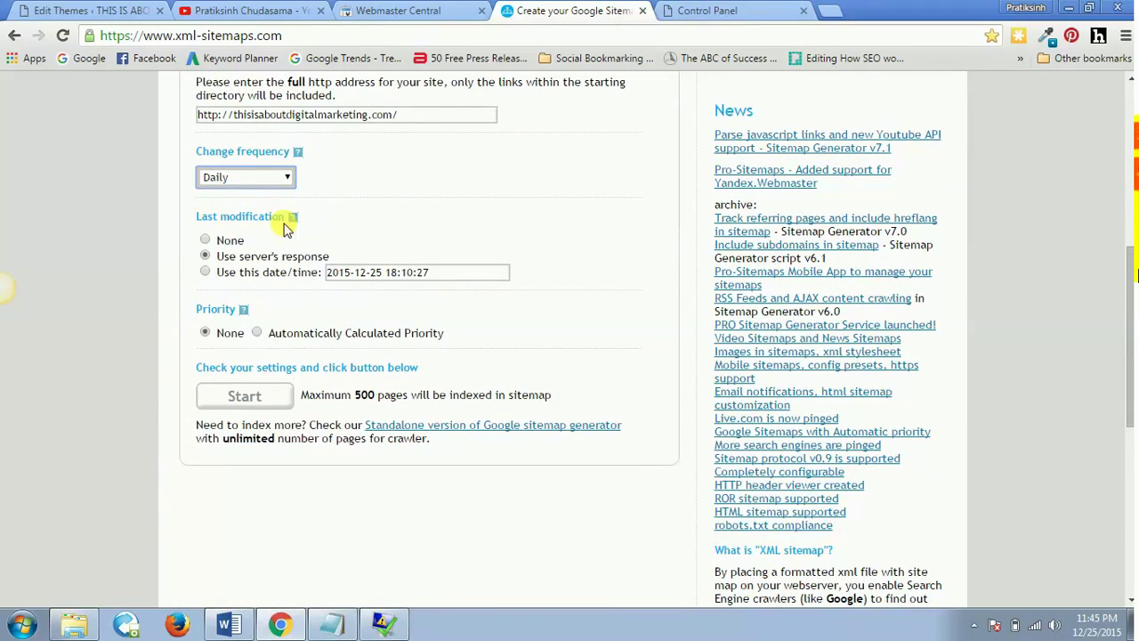
click(257, 333)
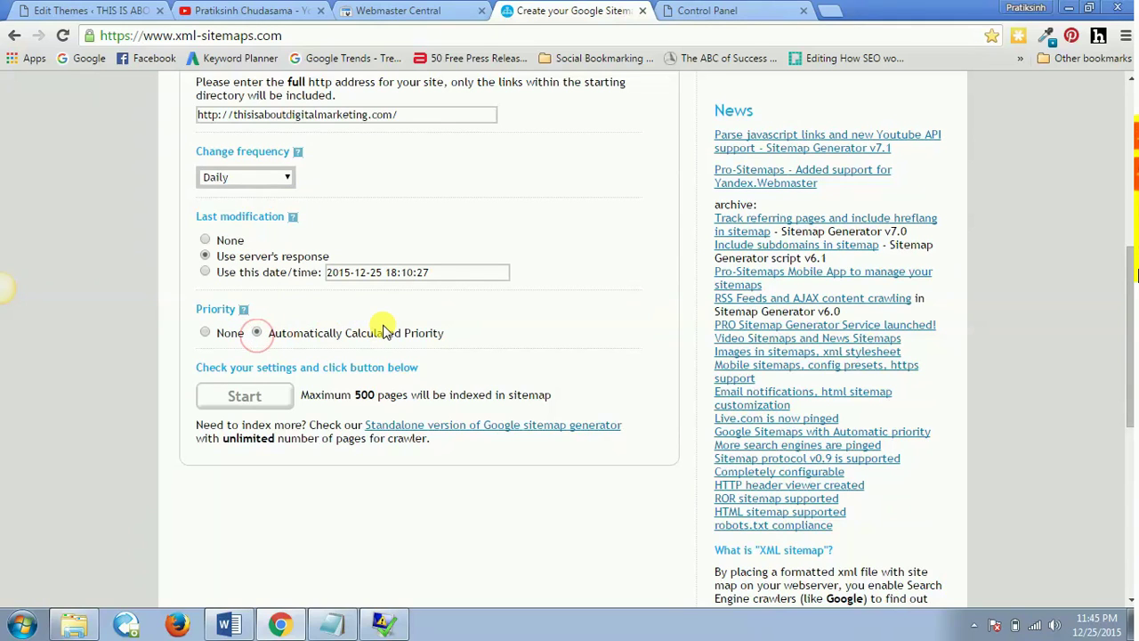
click(254, 397)
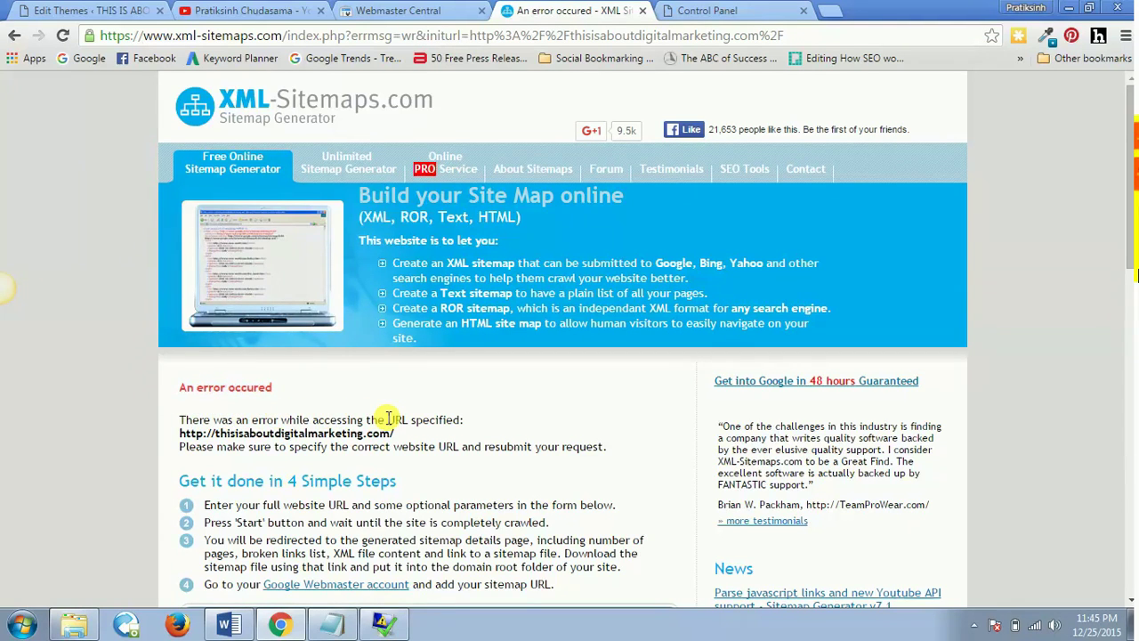
triple_click(227, 430)
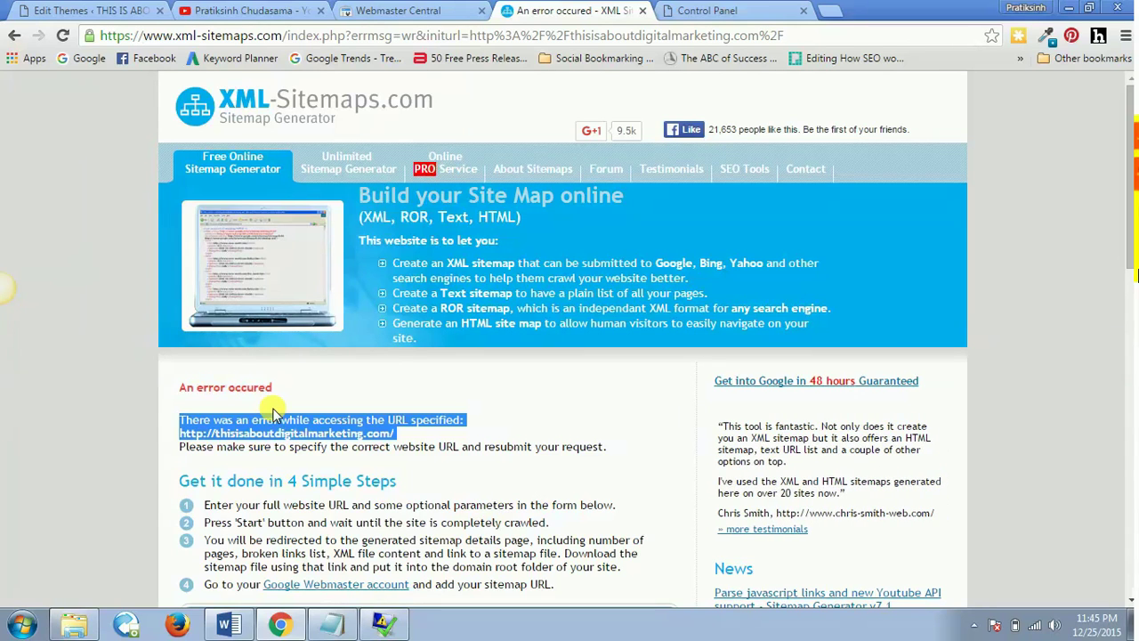
- Open the General Settings page in the WordPress admin
click(91, 10)
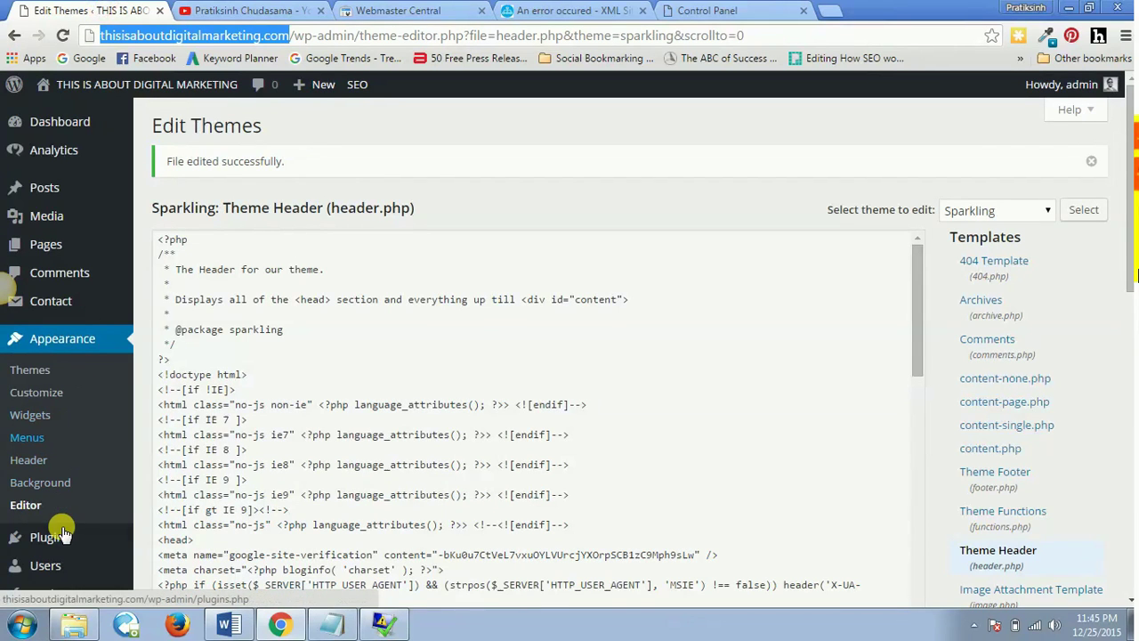
drag(1132, 173, 1131, 283)
mouse_move(84, 472)
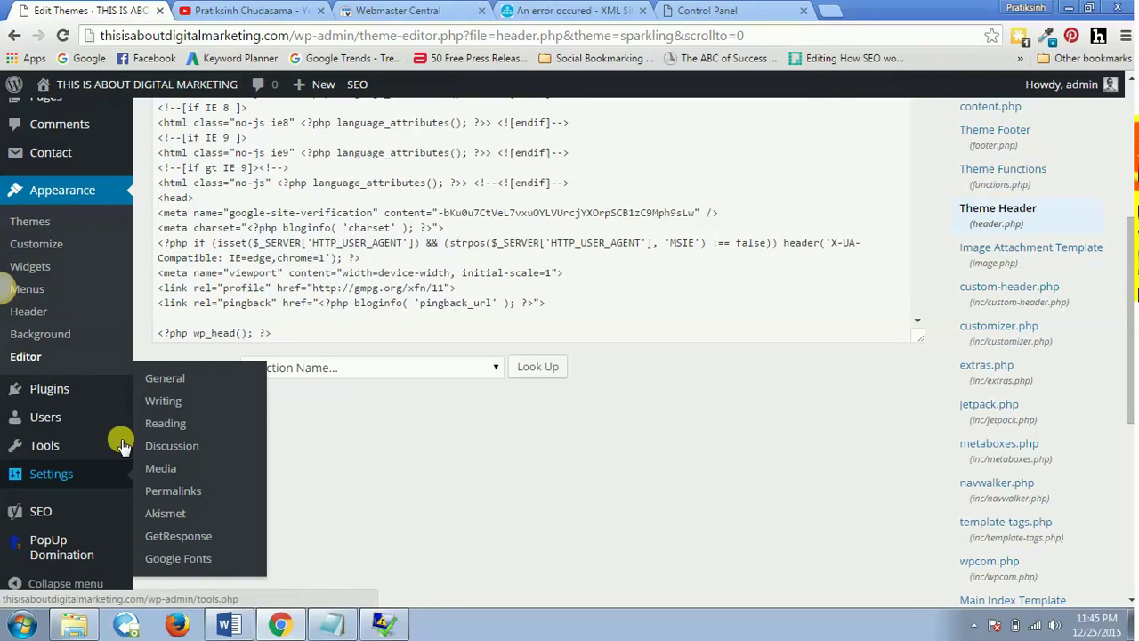
click(167, 380)
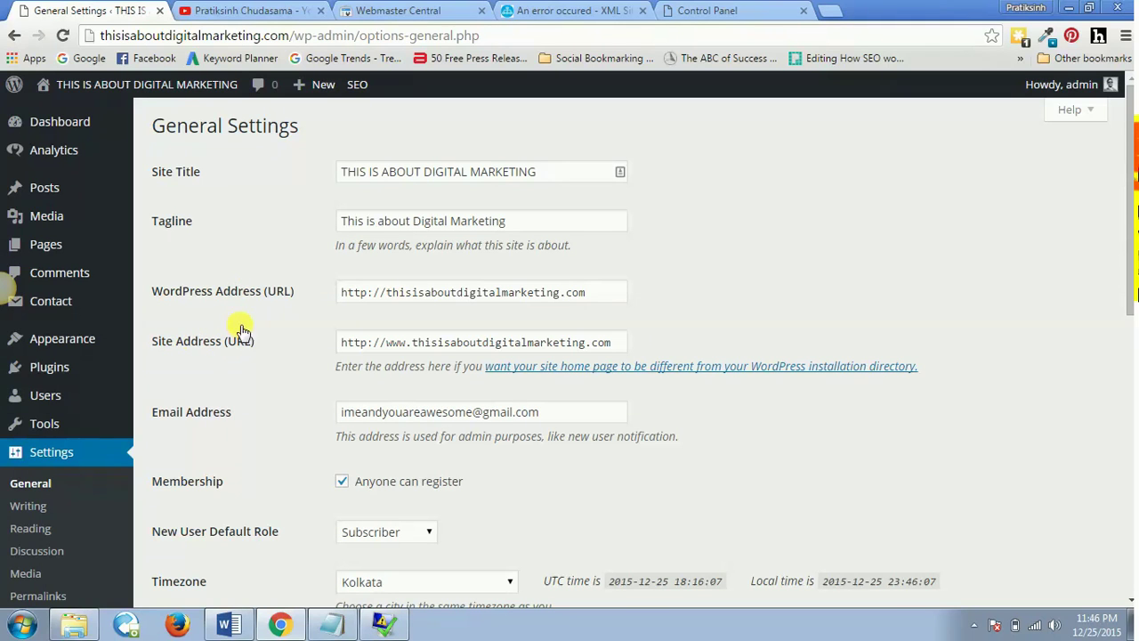
- Compare the WordPress Address with the www-prefixed Site Address URL
triple_click(431, 296)
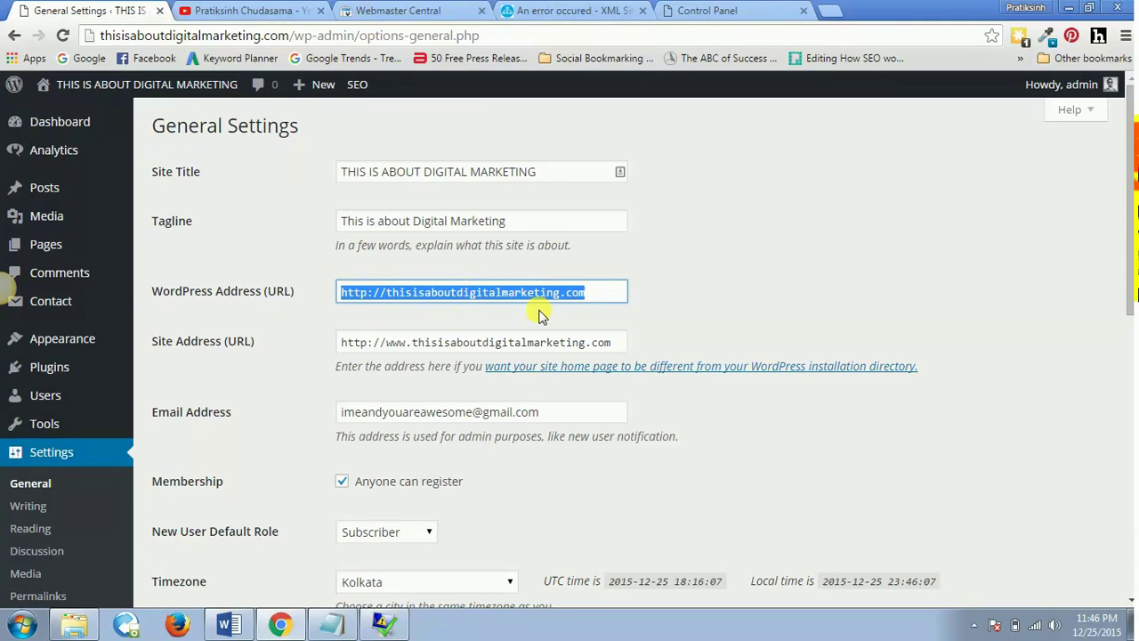
click(679, 294)
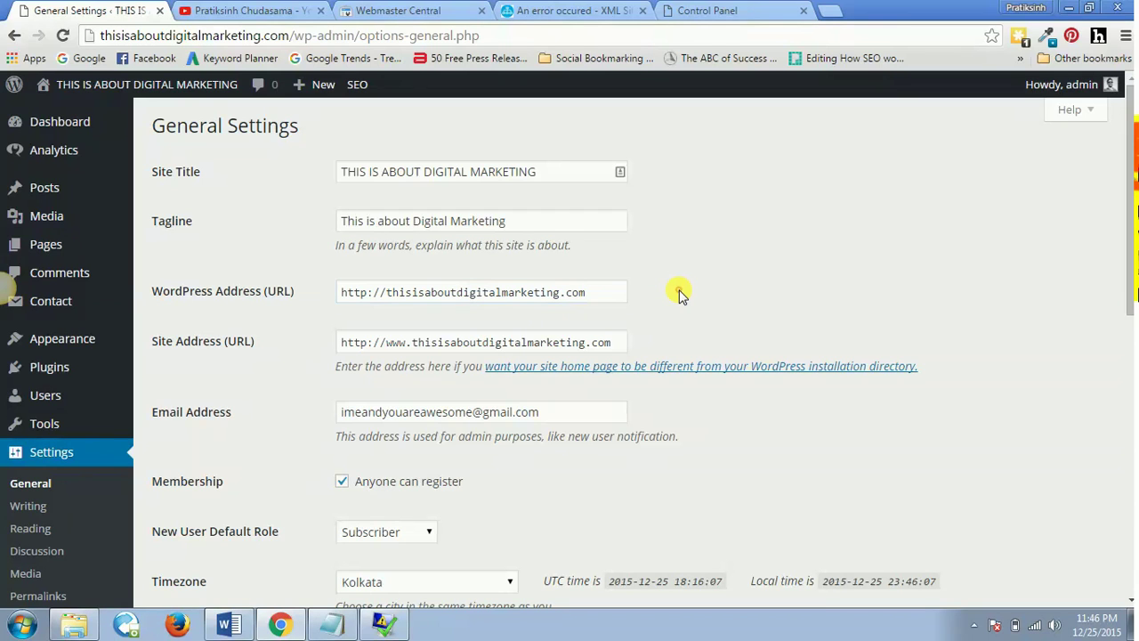
triple_click(496, 291)
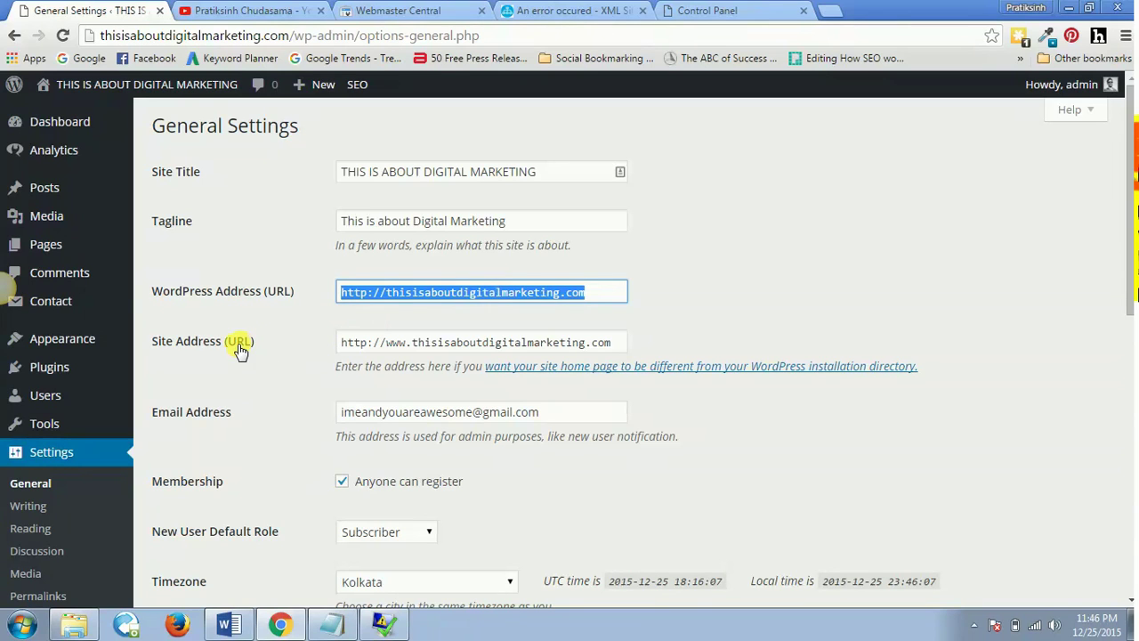
triple_click(424, 339)
key(ctrl+c)
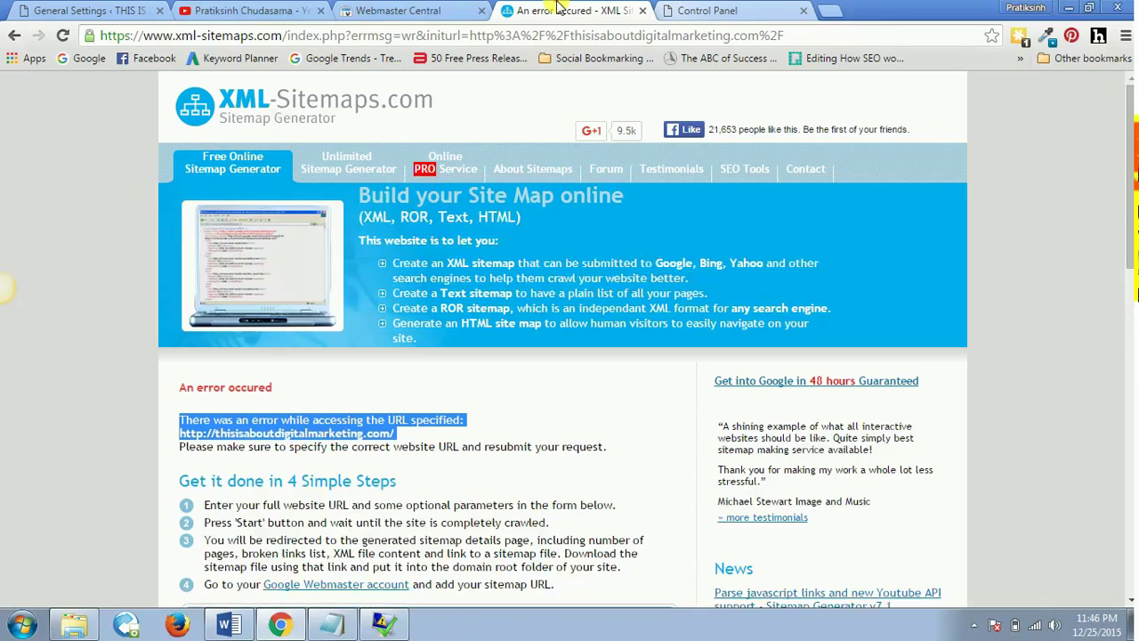
click(569, 11)
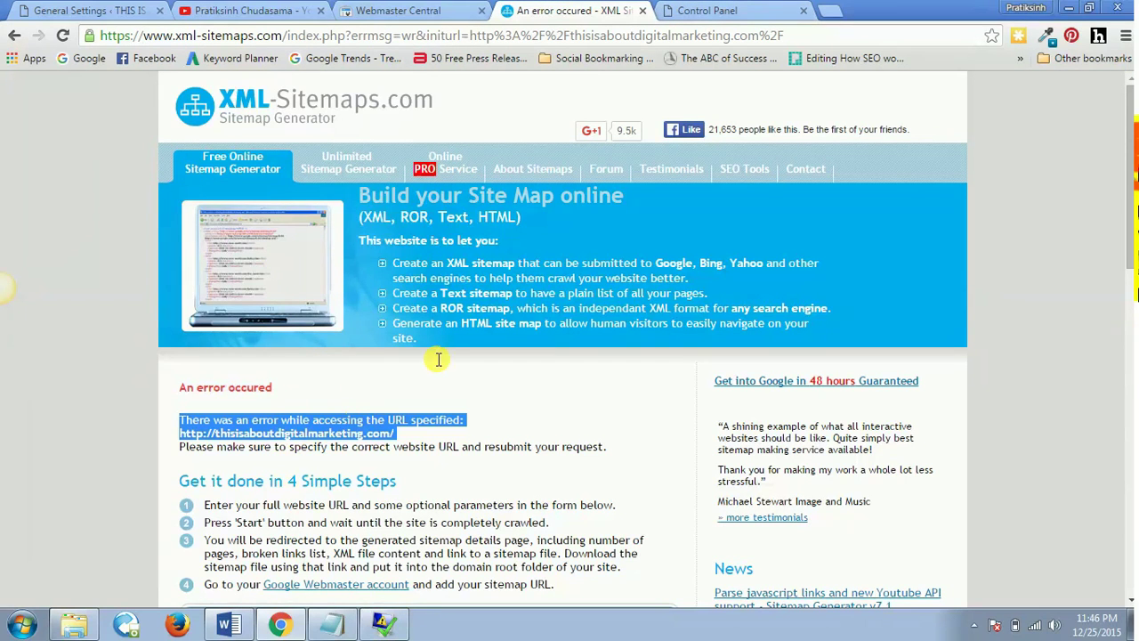
scroll(437, 356, down, 3)
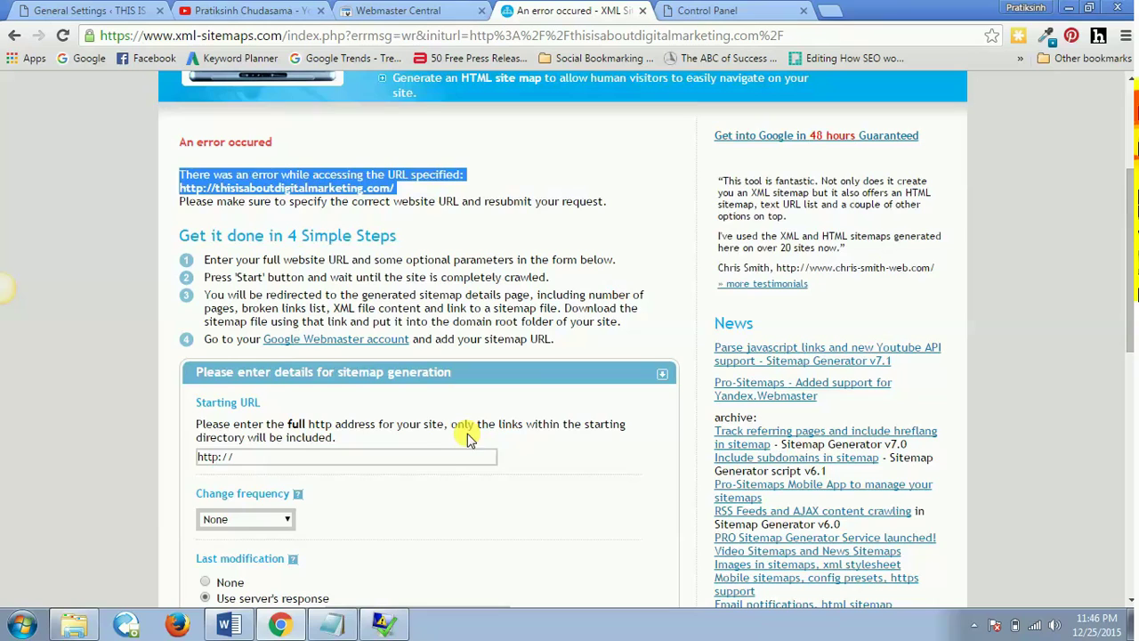
click(447, 459)
key(ctrl+v)
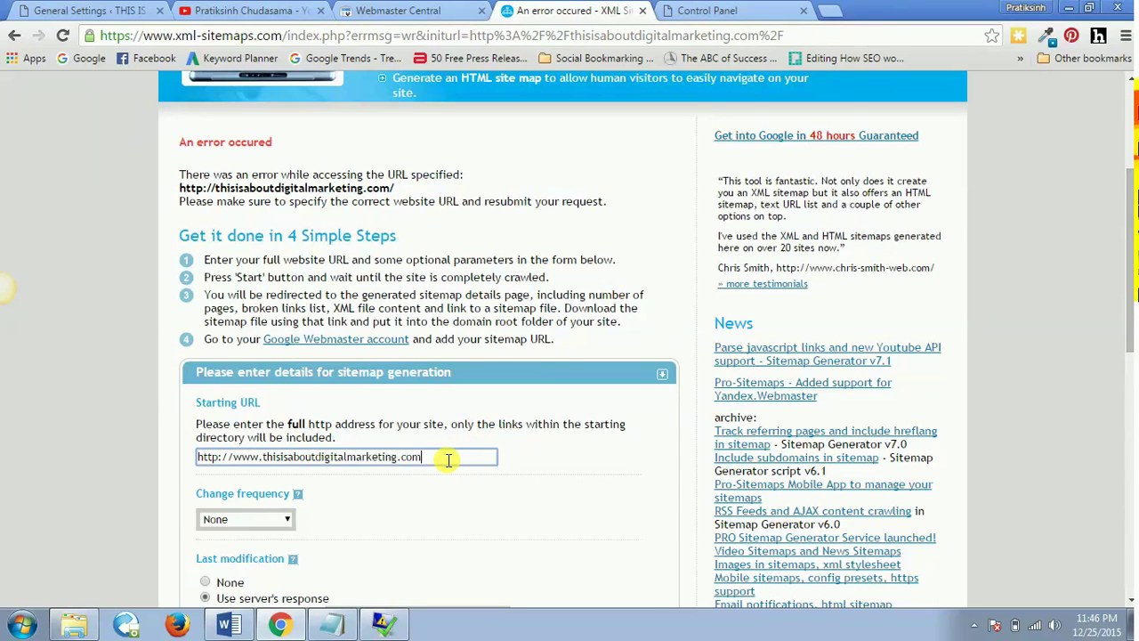
click(89, 474)
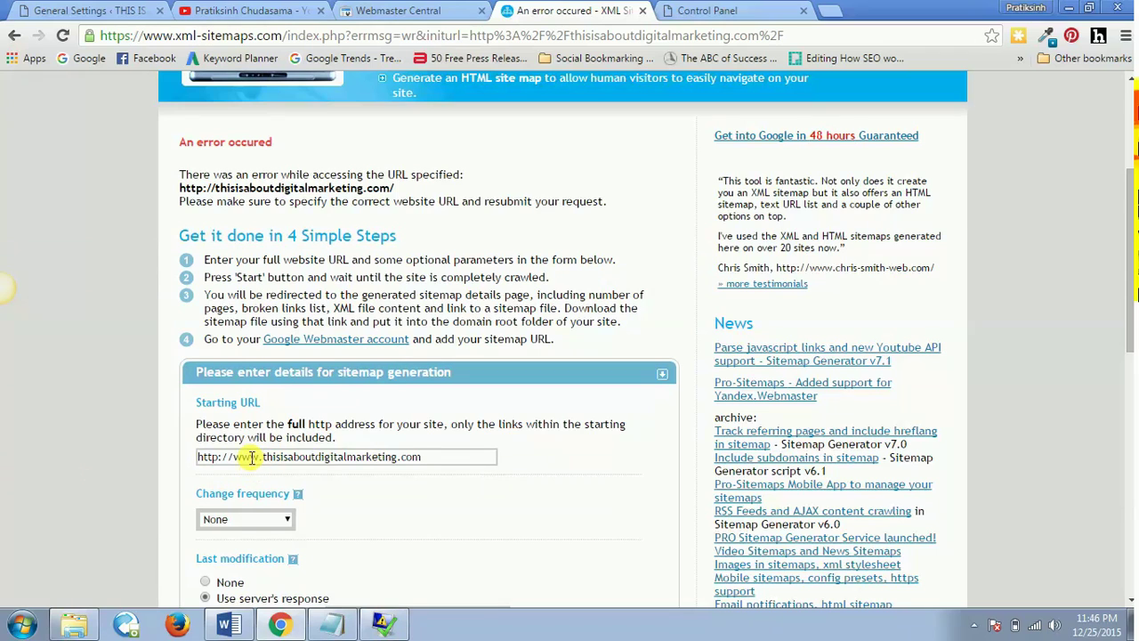
- Set change frequency to Daily and start generating the sitemap
scroll(1131, 255, down, 1)
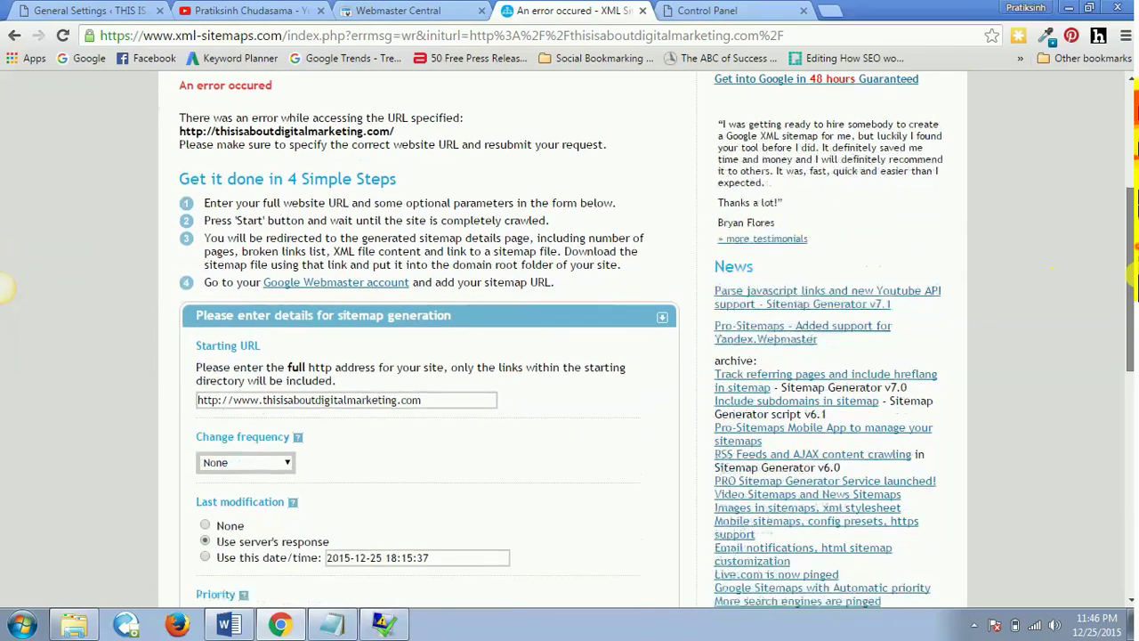
click(271, 404)
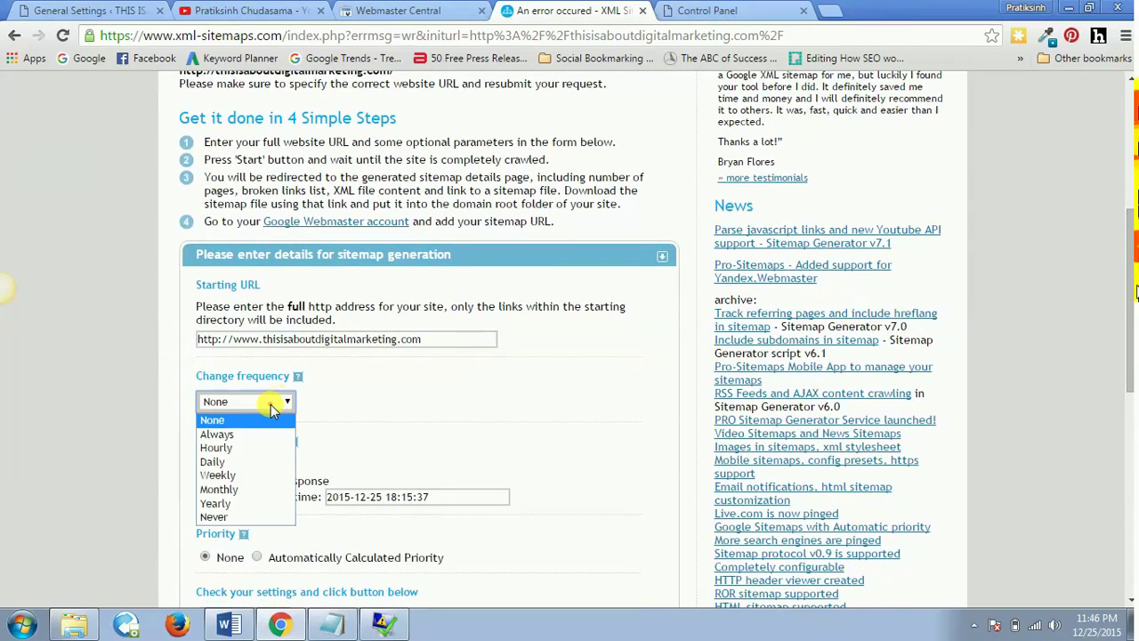
click(235, 461)
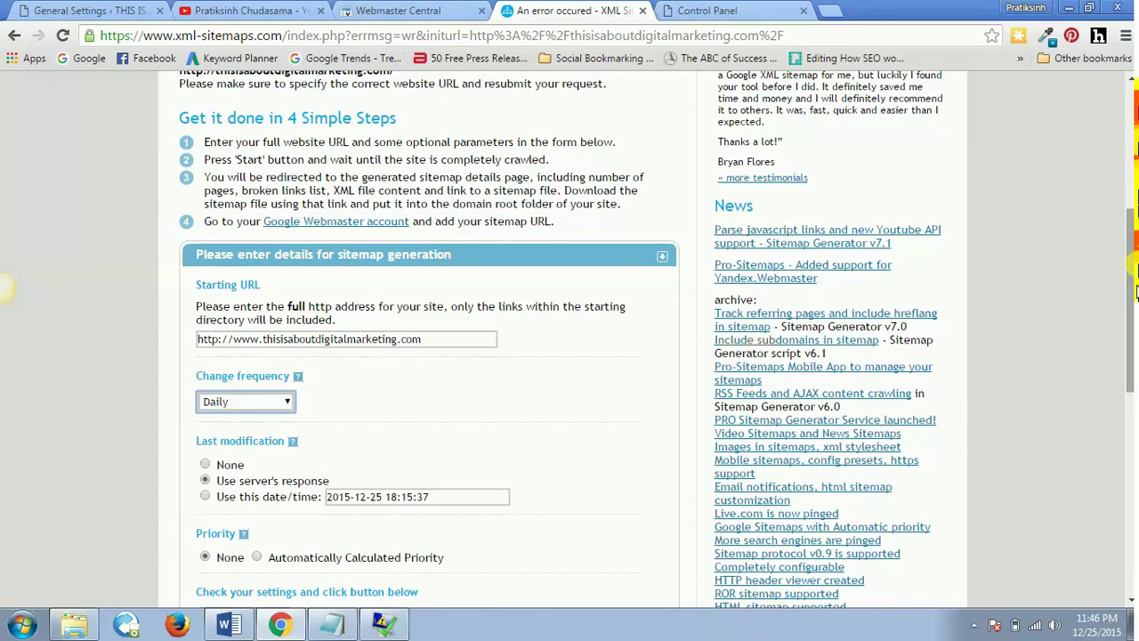
scroll(1132, 302, down, 3)
click(258, 278)
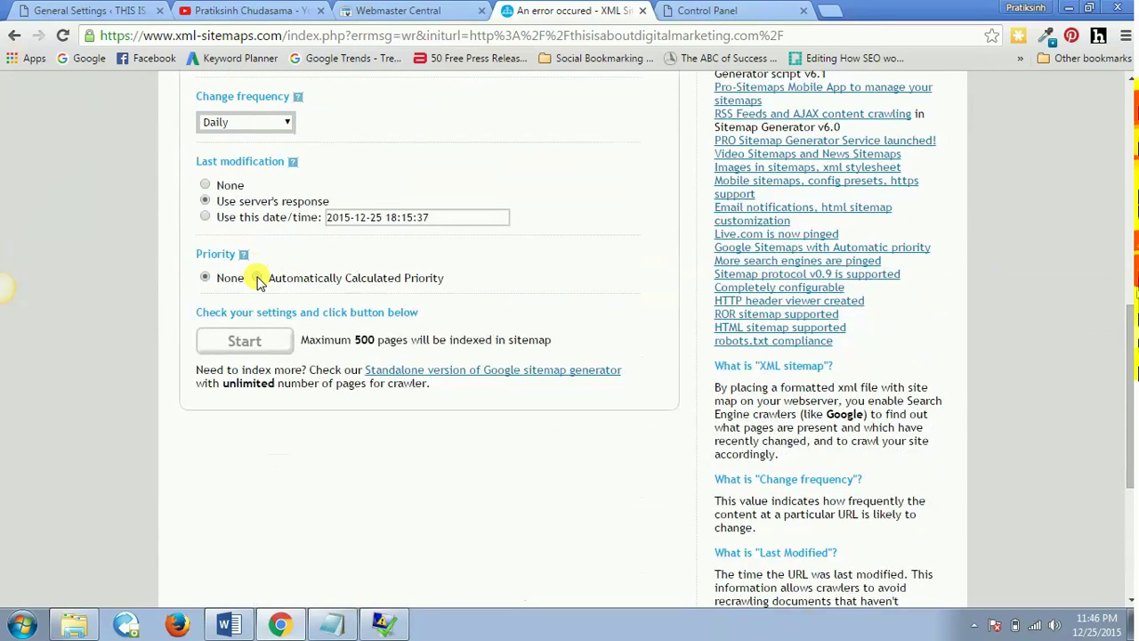
click(251, 340)
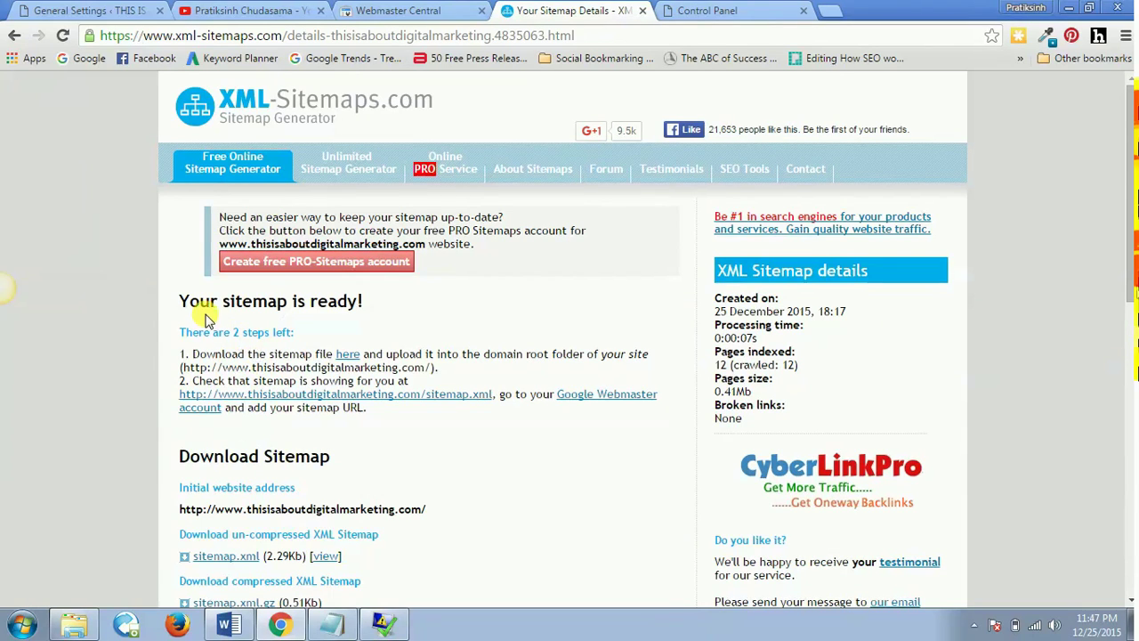
- Highlight the 'Your sitemap is ready!' heading, then clear the highlight
drag(179, 301, 399, 303)
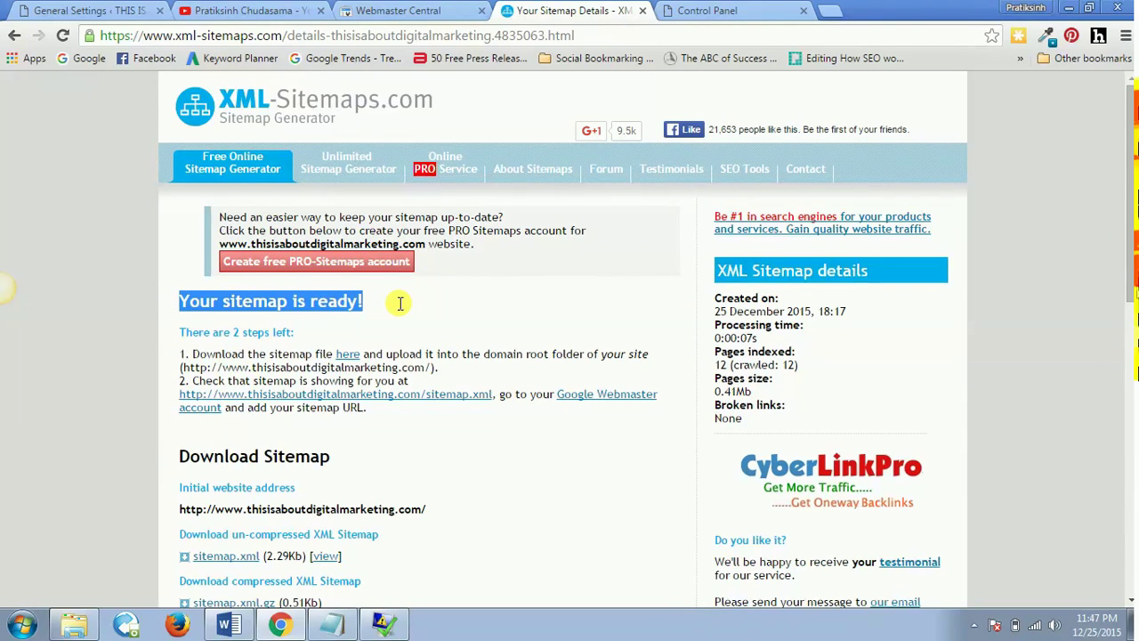
click(298, 318)
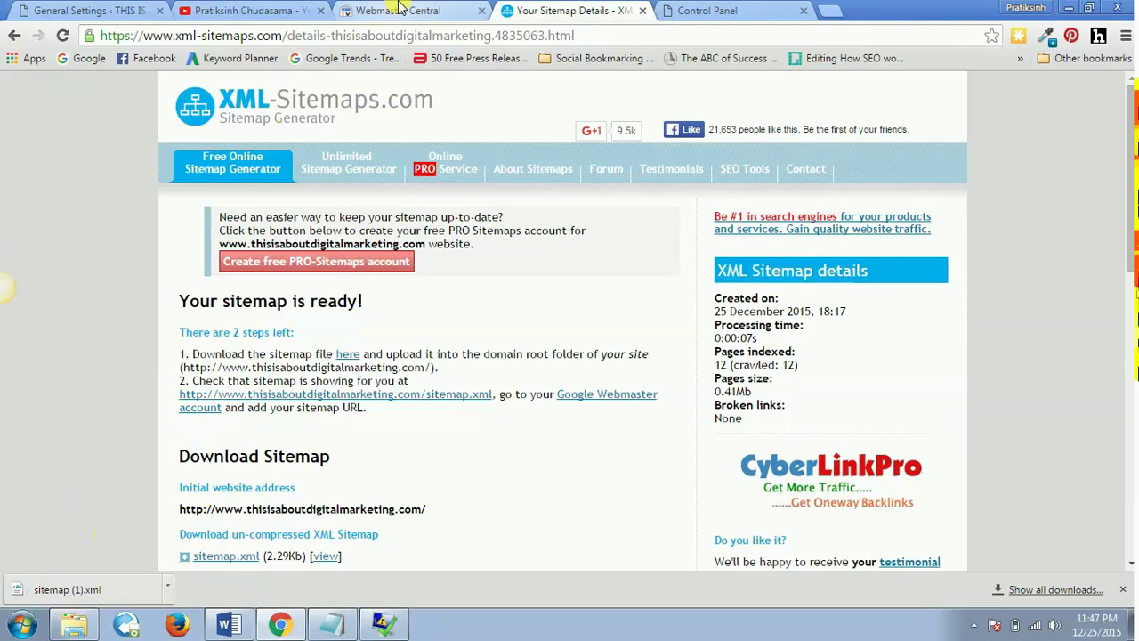
- Open File Manager from the Eco Web Hosting control panel
click(718, 8)
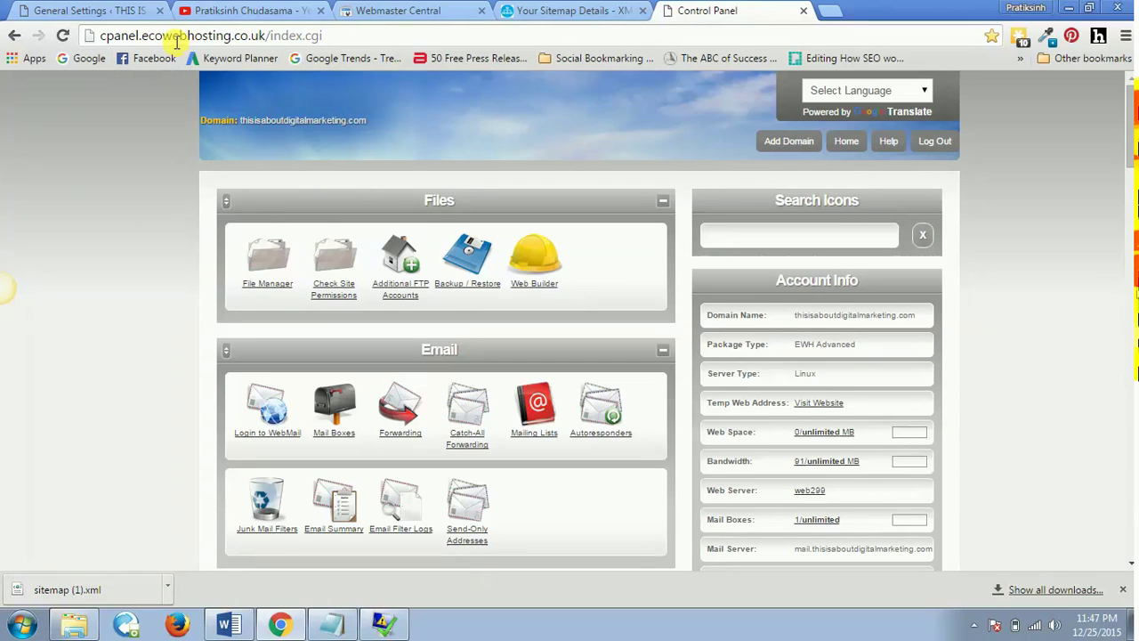
click(265, 274)
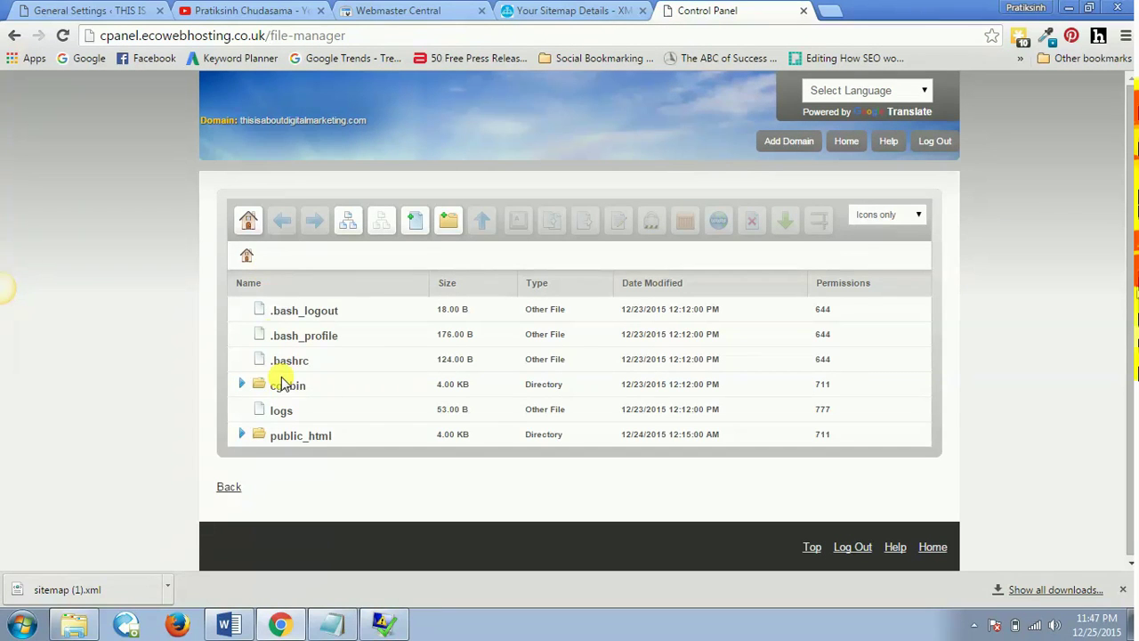
- Open the public_html folder in File Manager
double_click(293, 434)
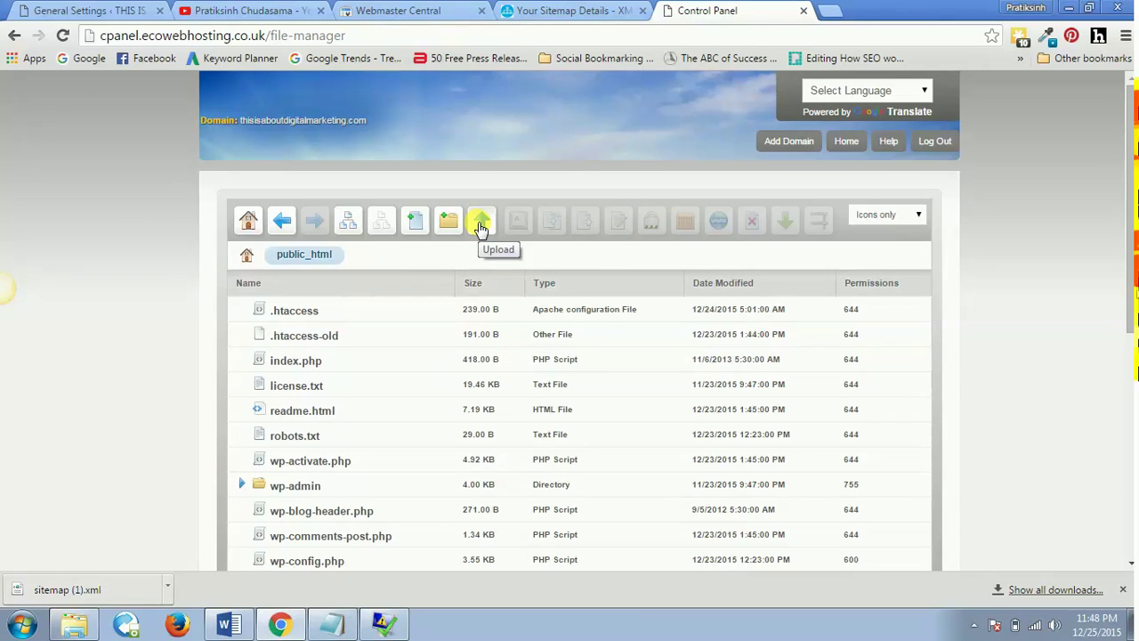
- Upload sitemap (1).xml from Downloads into /public_html
click(479, 224)
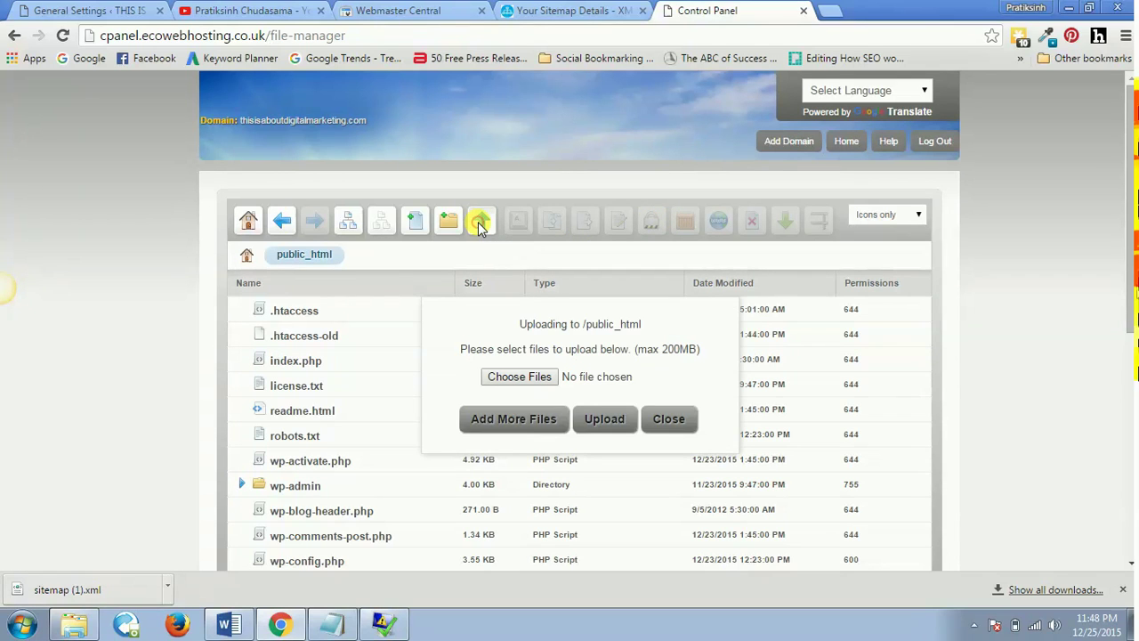
click(514, 376)
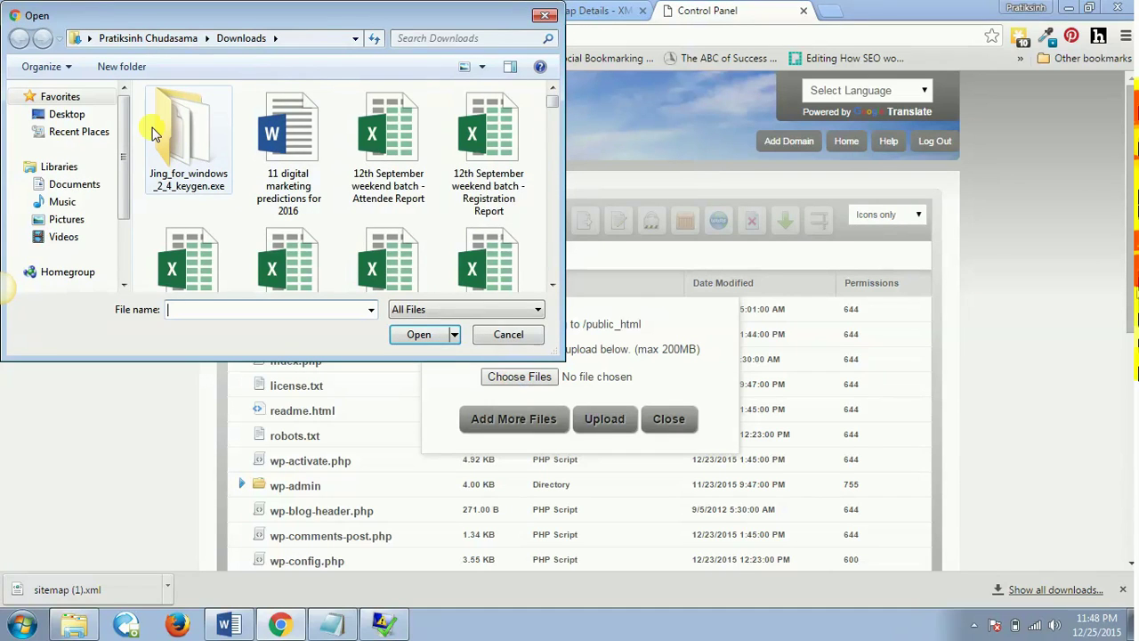
click(191, 129)
key(s)
key(i)
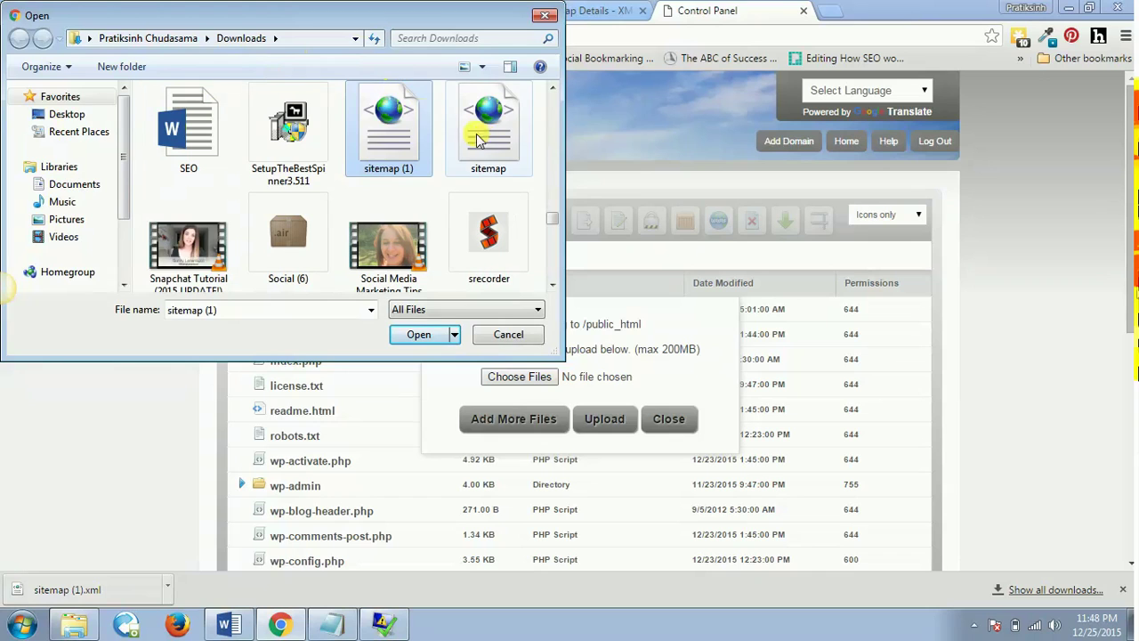
double_click(393, 129)
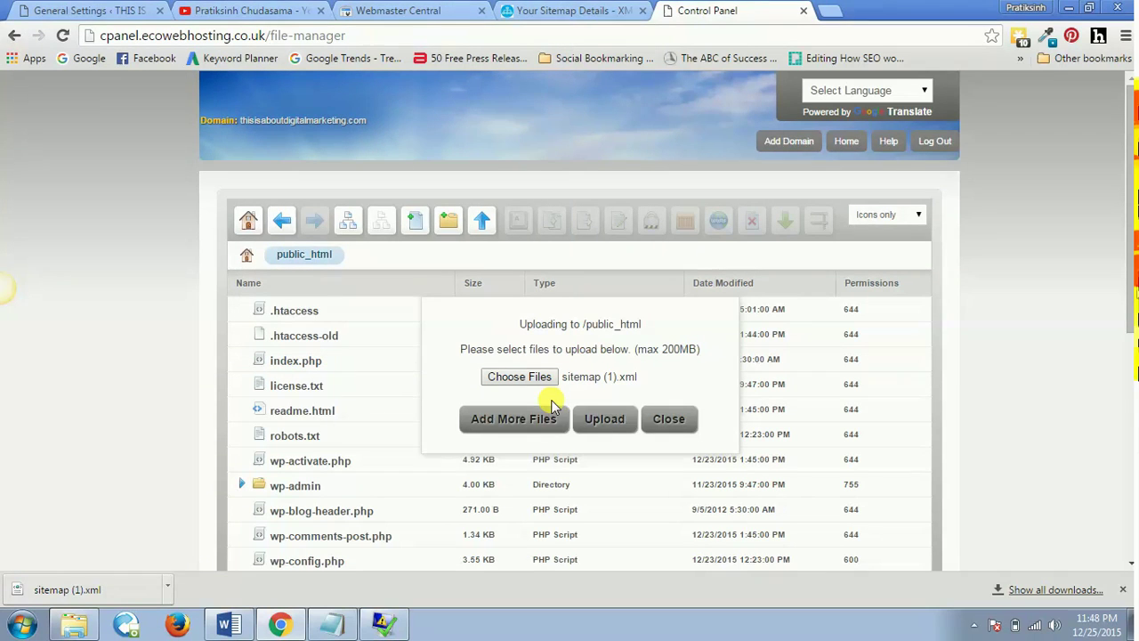
click(602, 421)
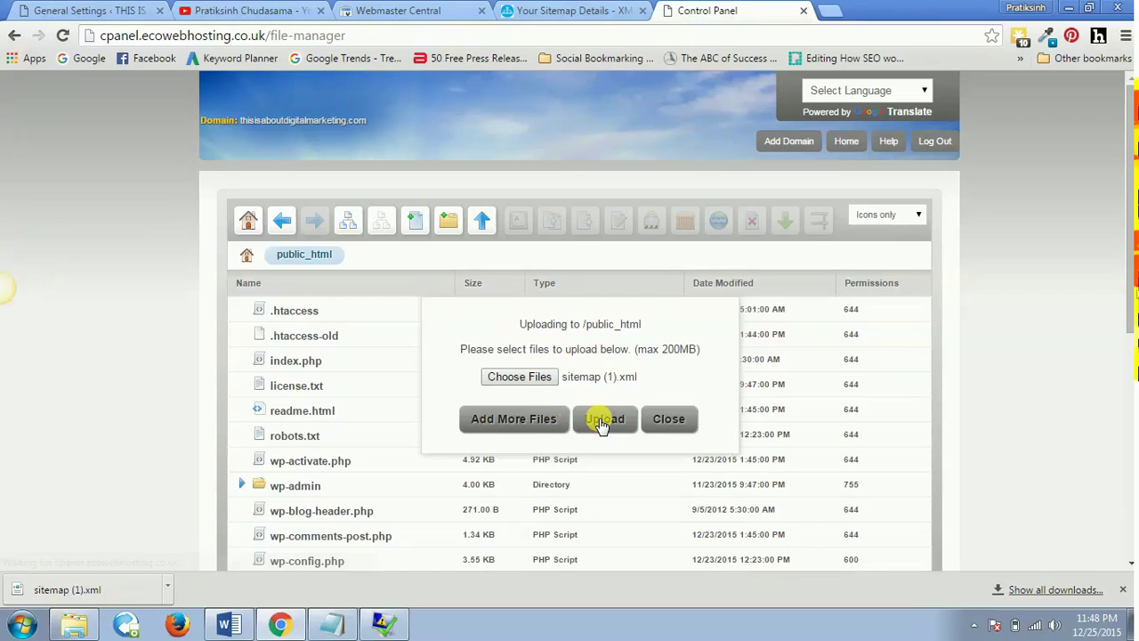
- Confirm sitemap (1).xml (2.29 KB) is in public_html, then return to the Your Sitemap Details tab
click(668, 420)
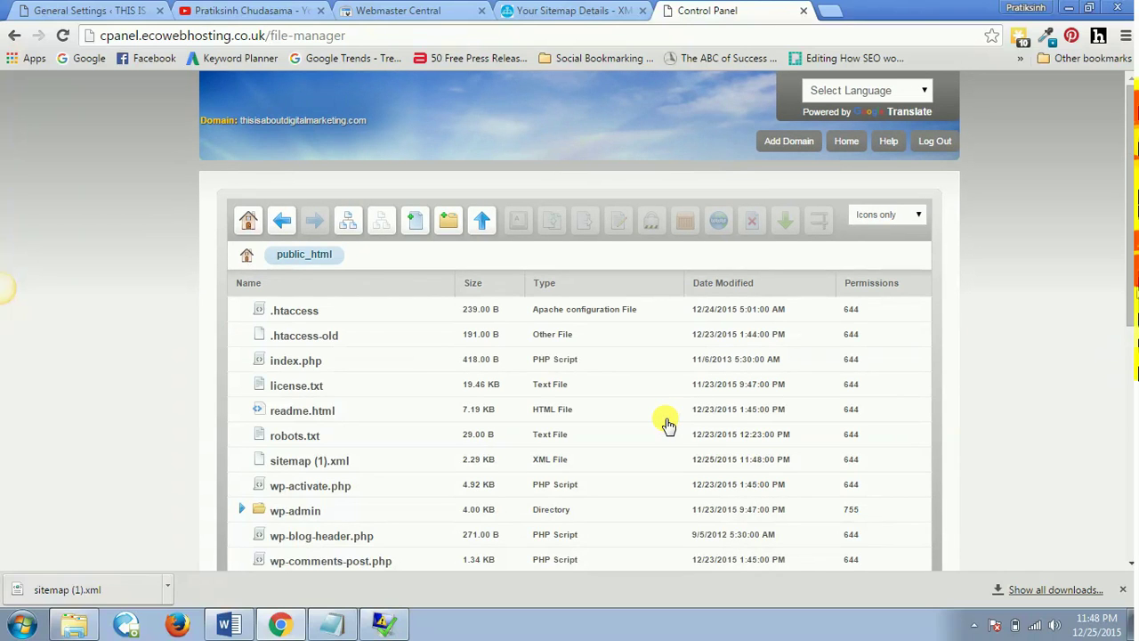
click(347, 463)
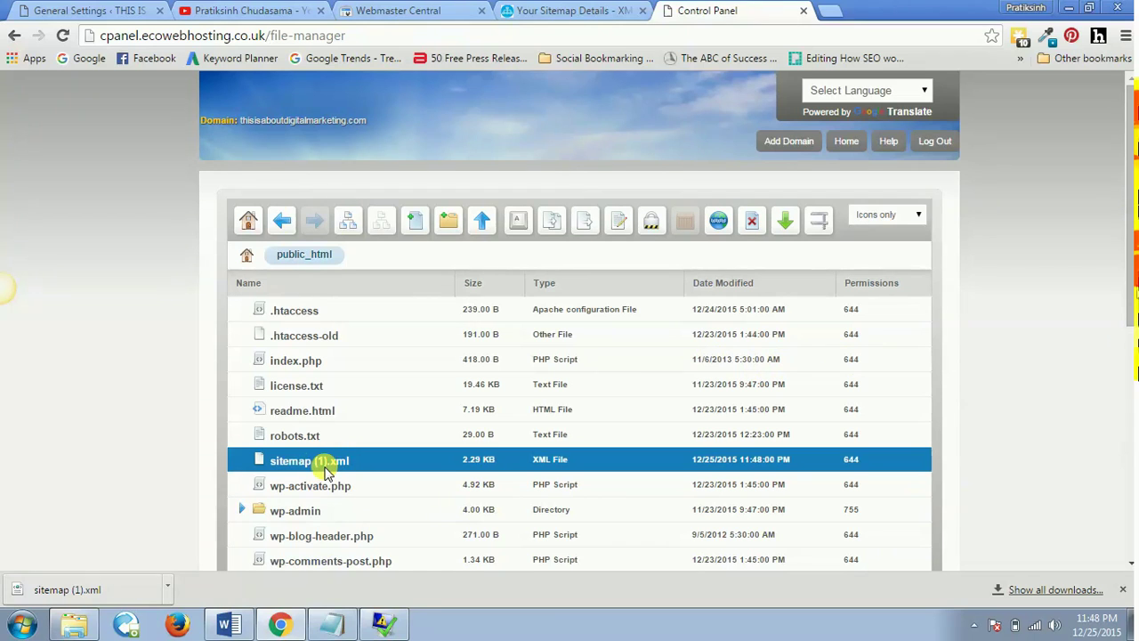
click(552, 9)
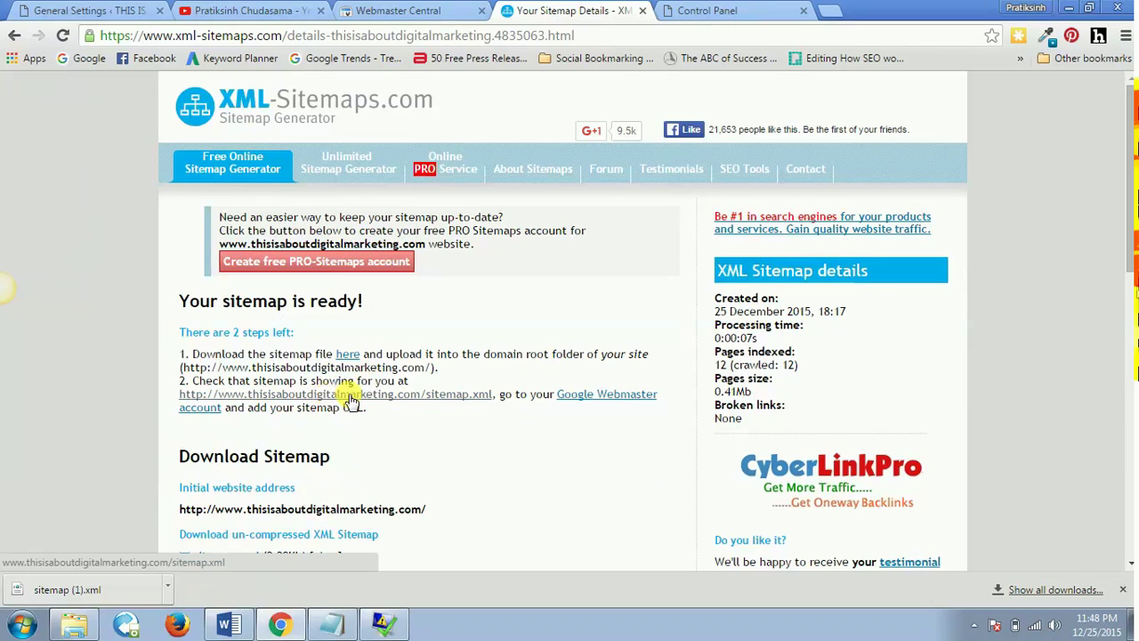
click(402, 402)
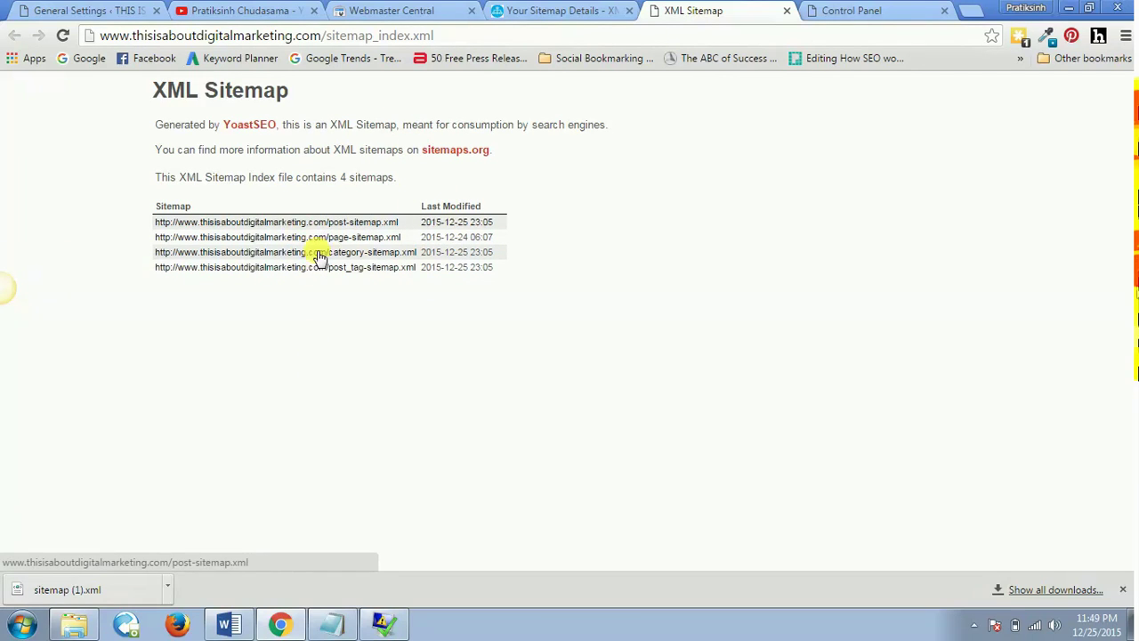
click(786, 9)
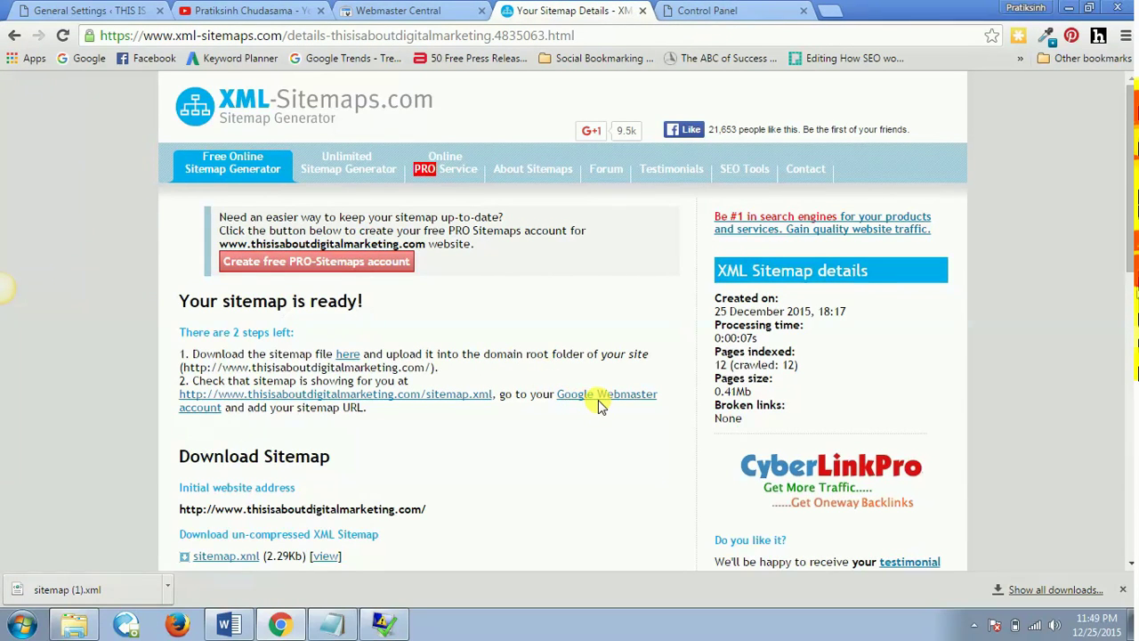
- Follow the Google Webmaster account link to reach the Search Console home page listing the website property
click(599, 400)
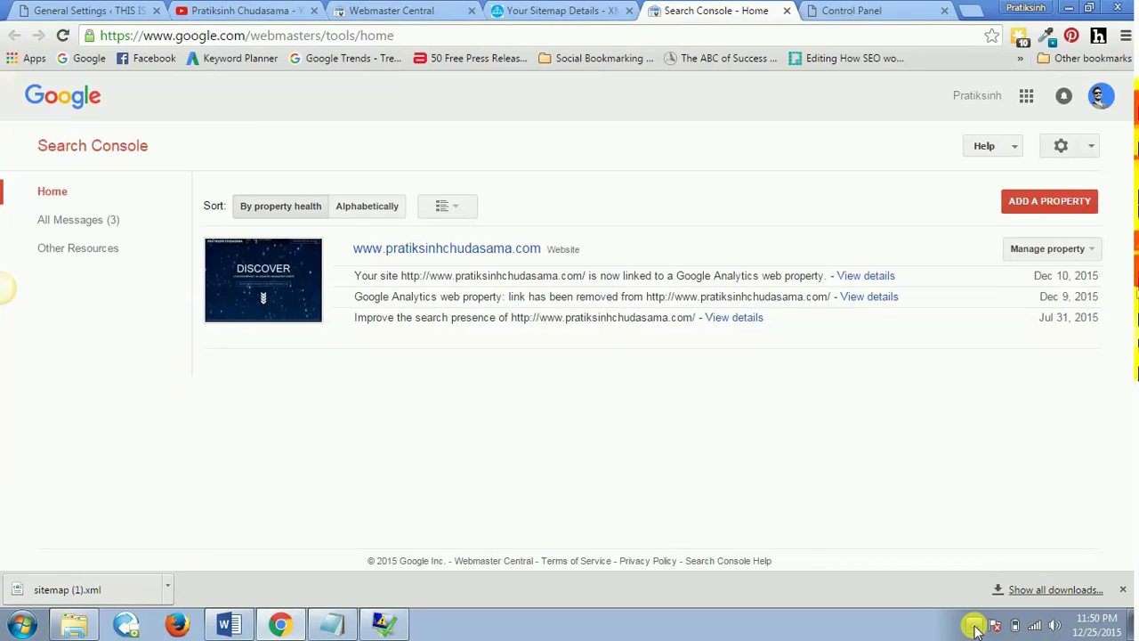
click(974, 625)
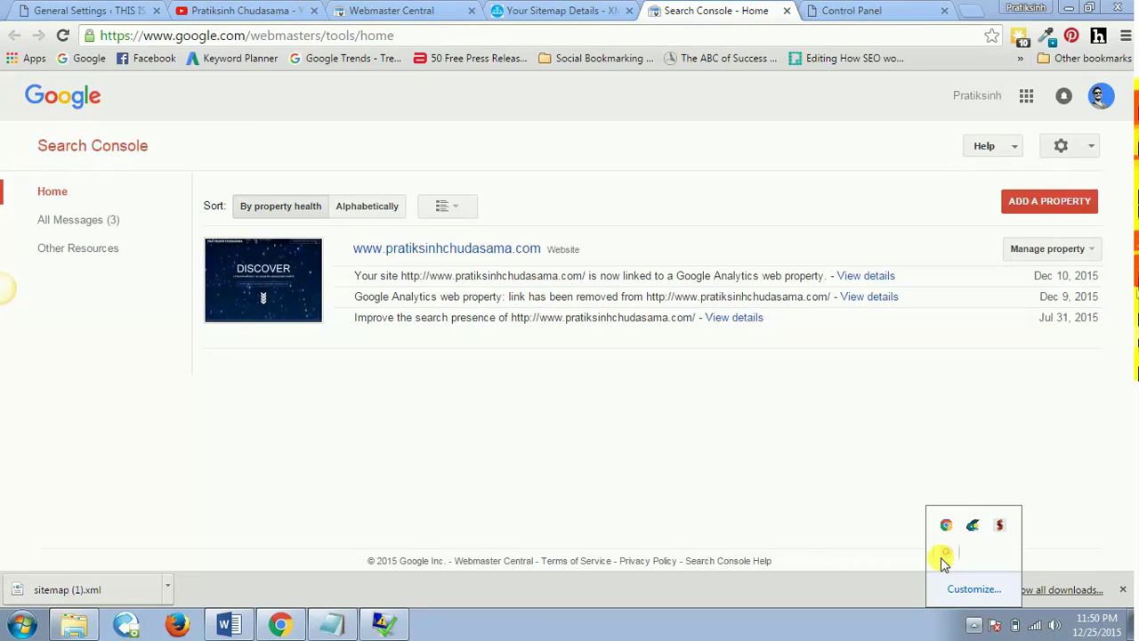